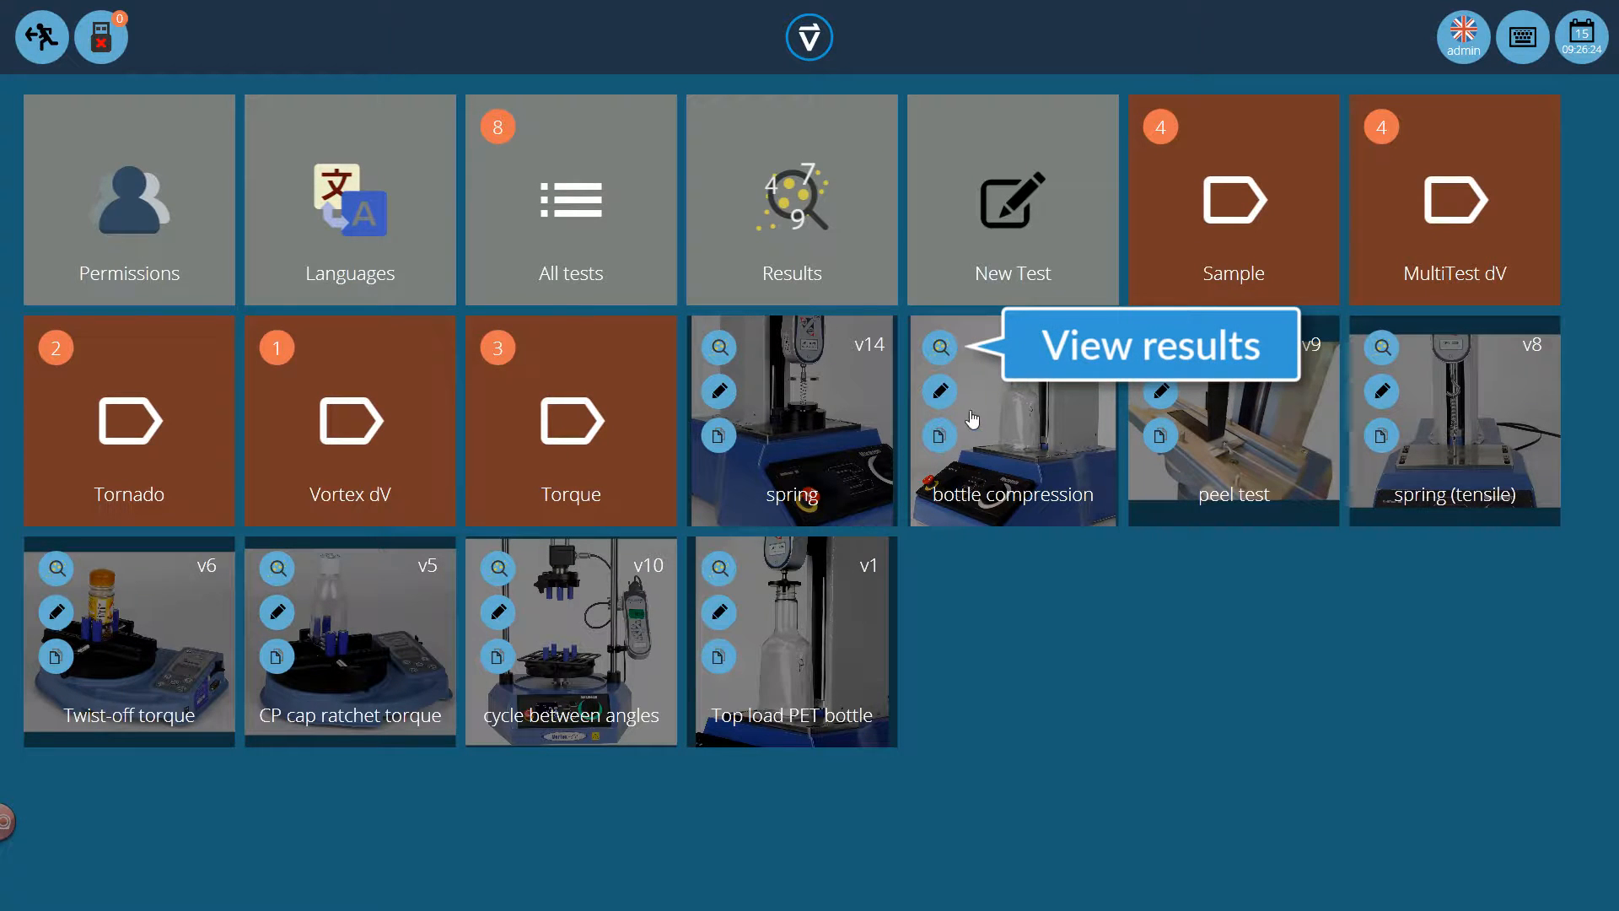
Open the bottle compression results, view the Version 3 samples, return to all versions and check the available load units
click(942, 350)
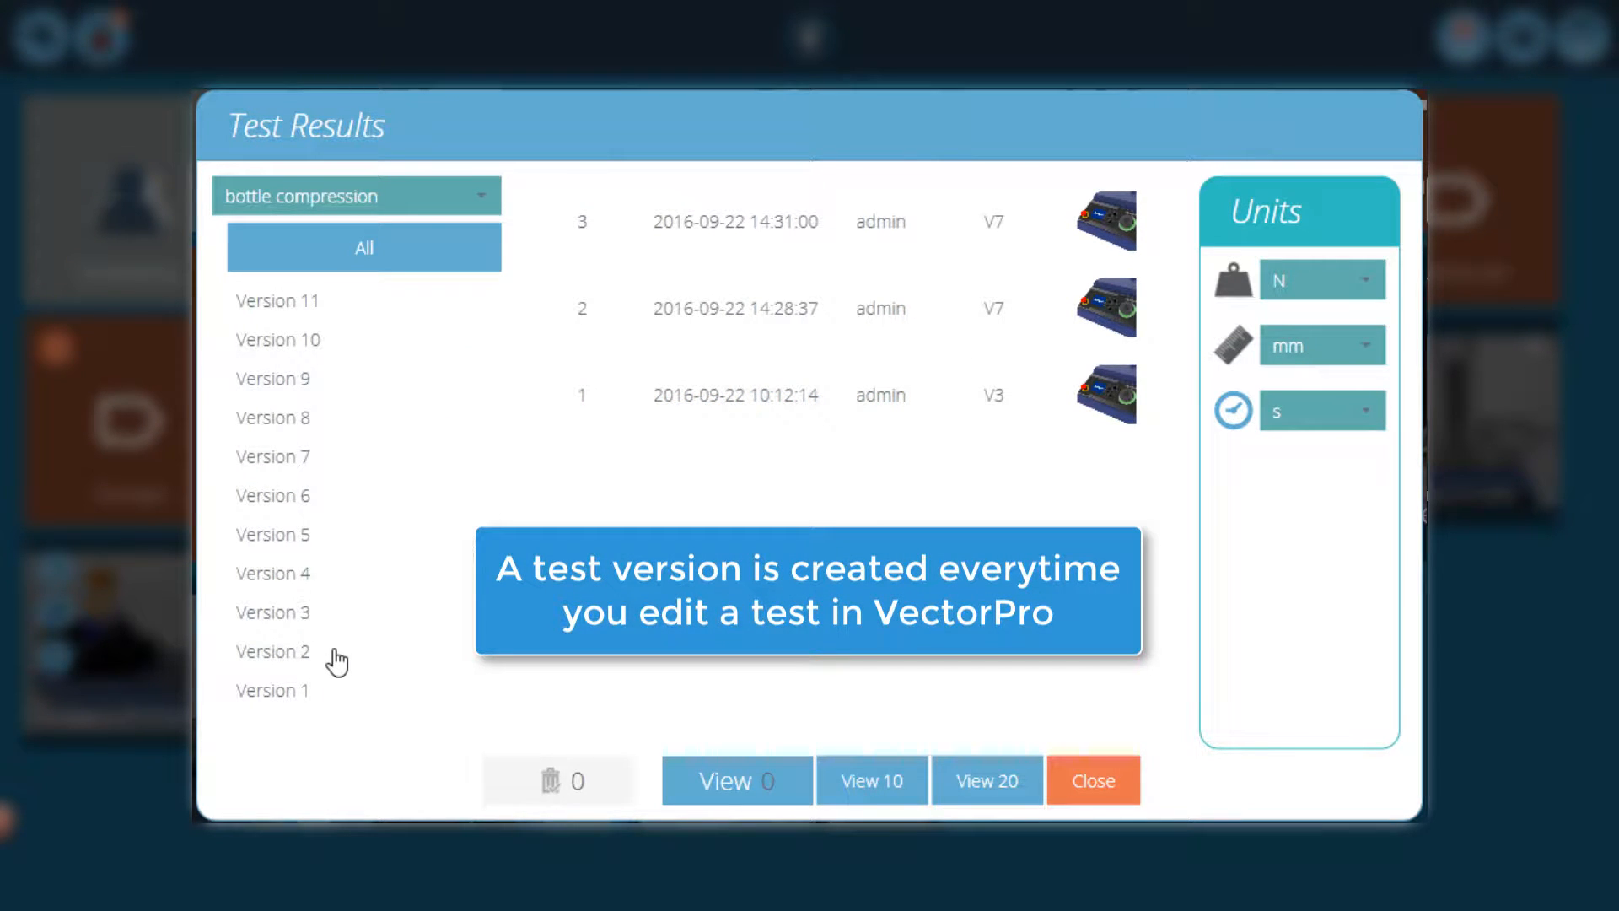
click(288, 622)
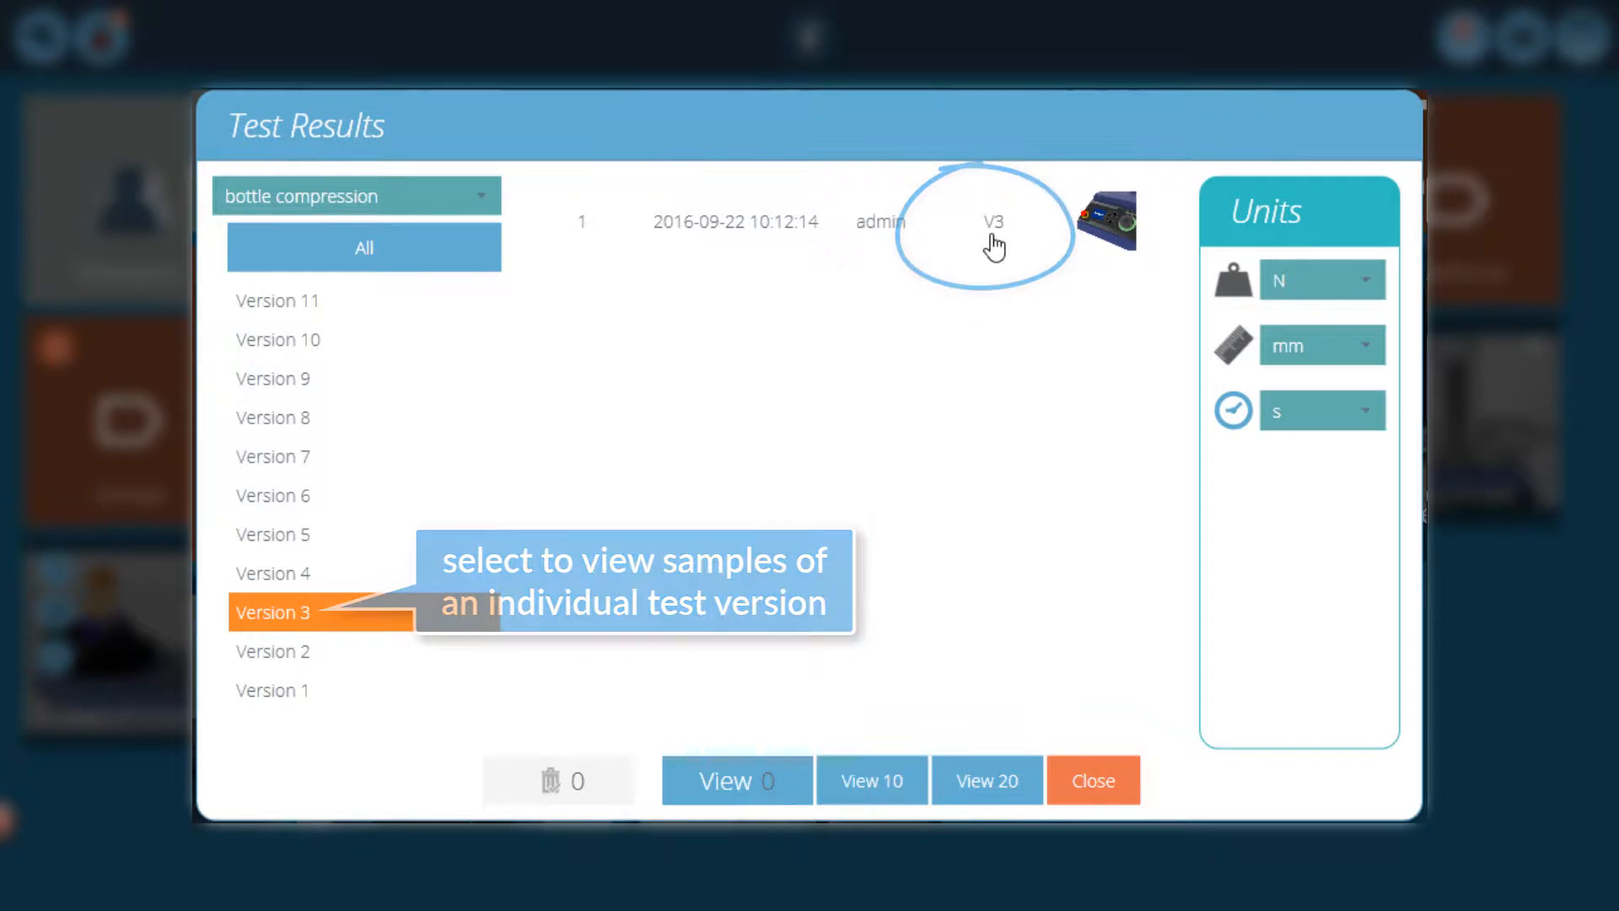
click(403, 247)
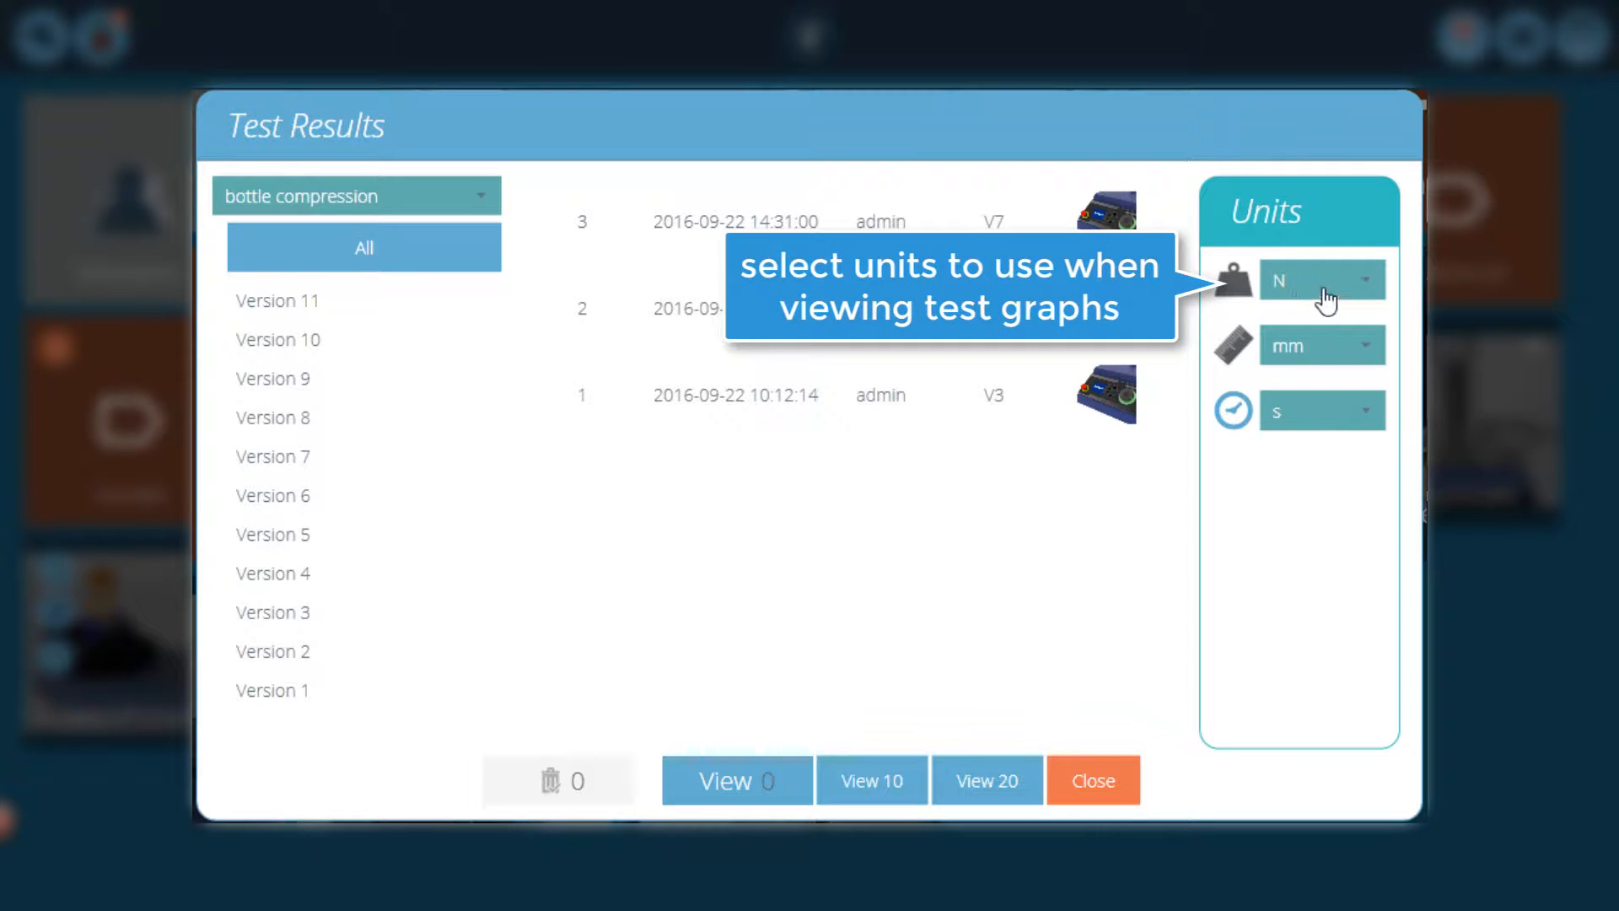
click(1370, 285)
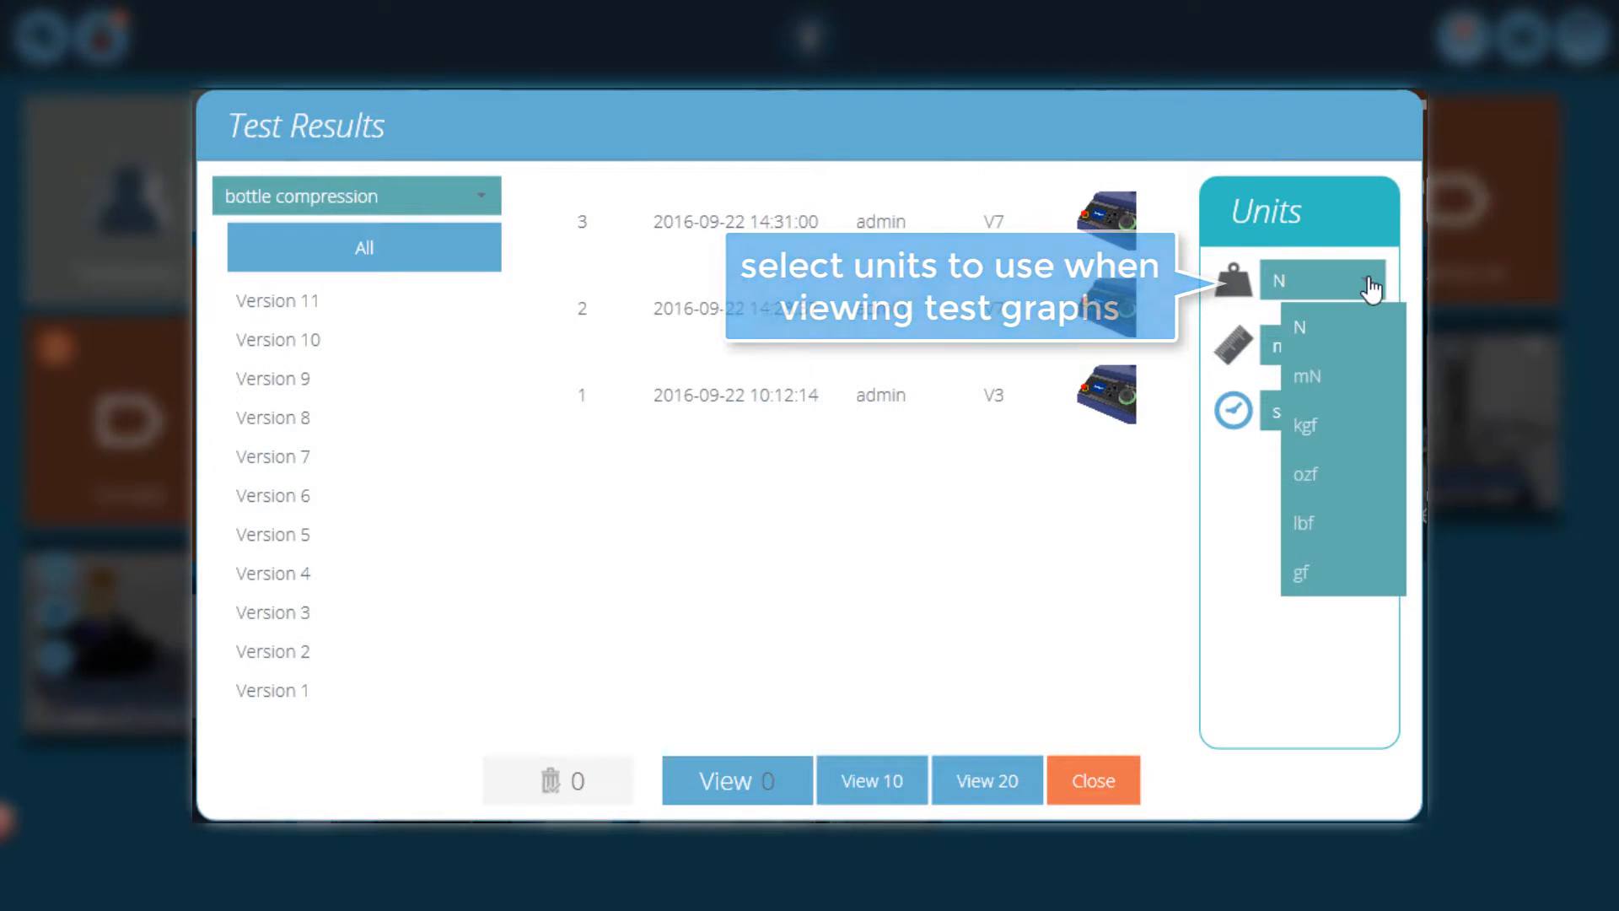
click(1372, 287)
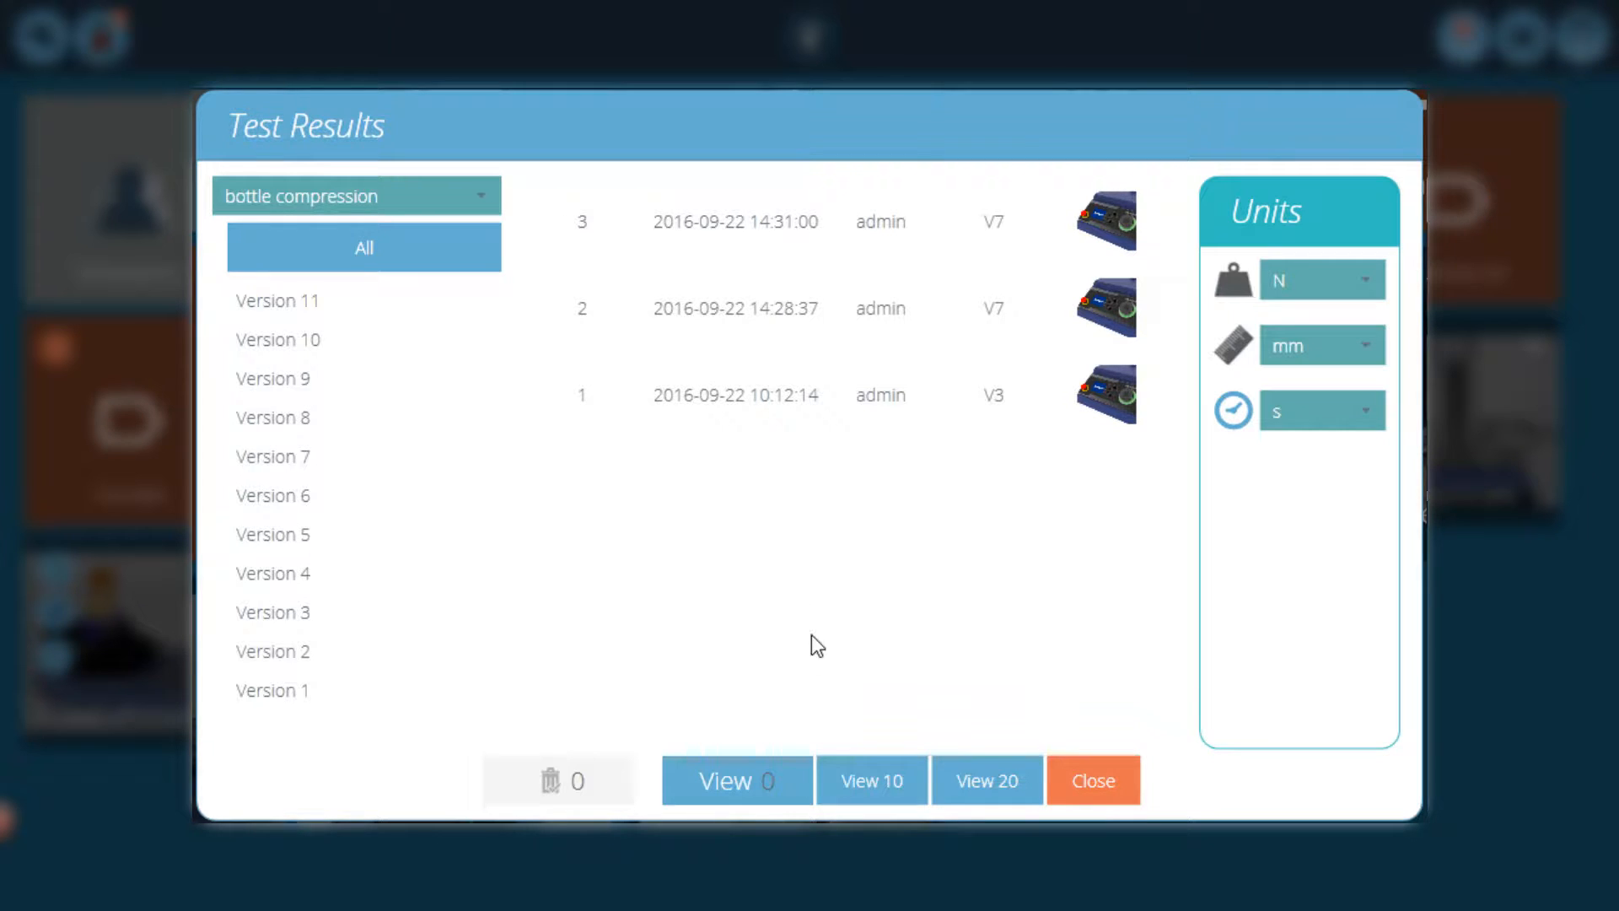
Select bottle compression samples 1, 2 and 3 and view their graphs together
click(775, 229)
click(777, 319)
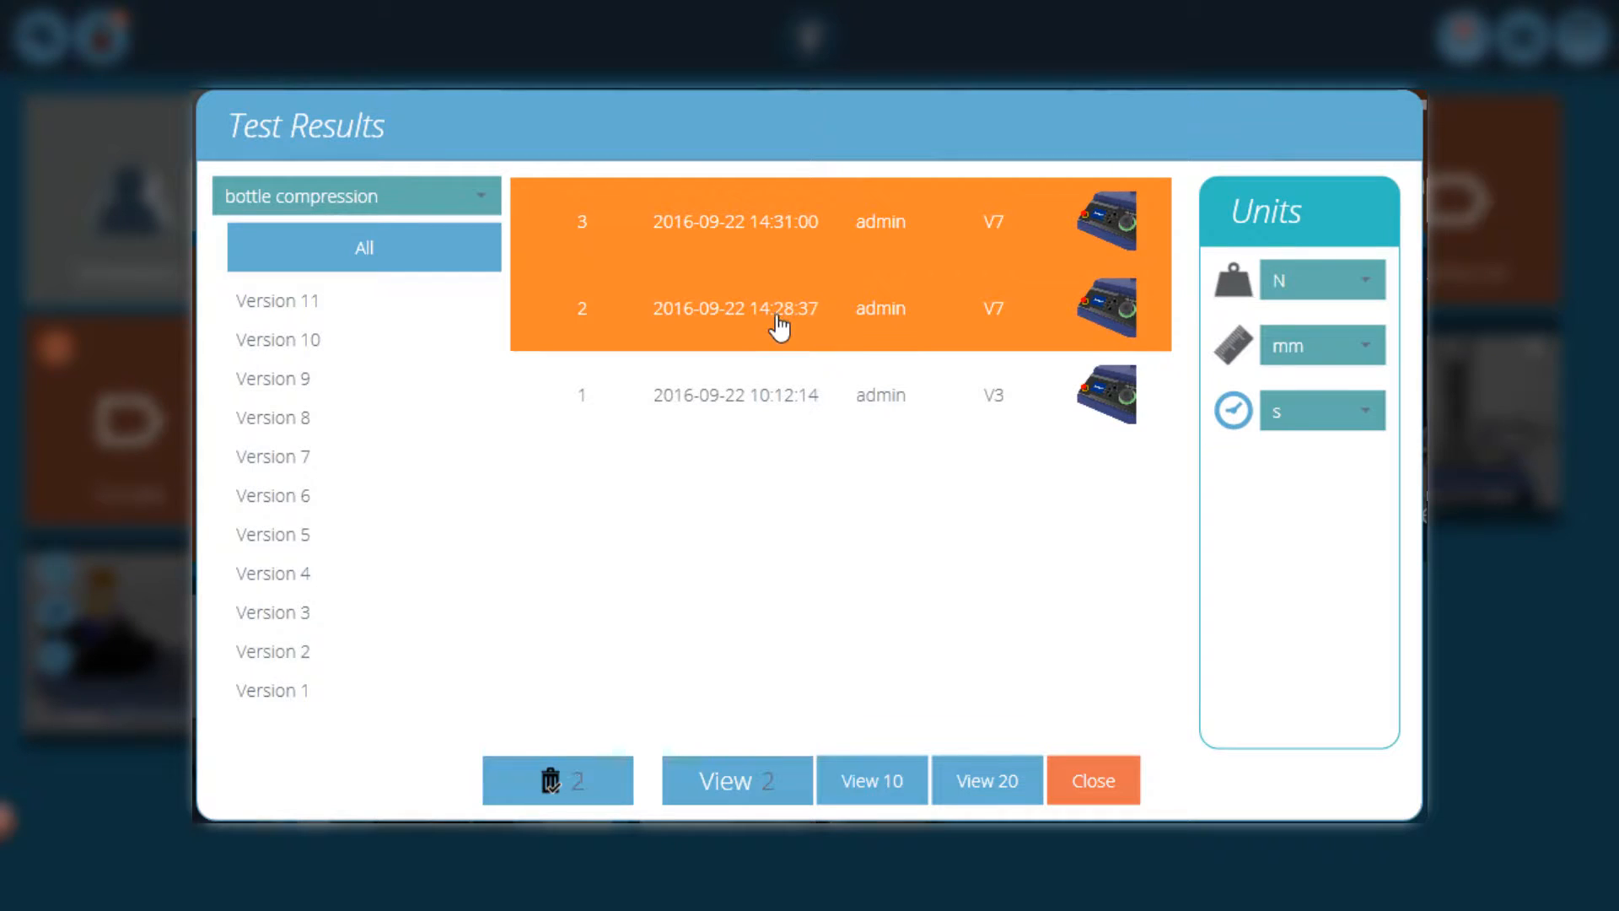
click(770, 390)
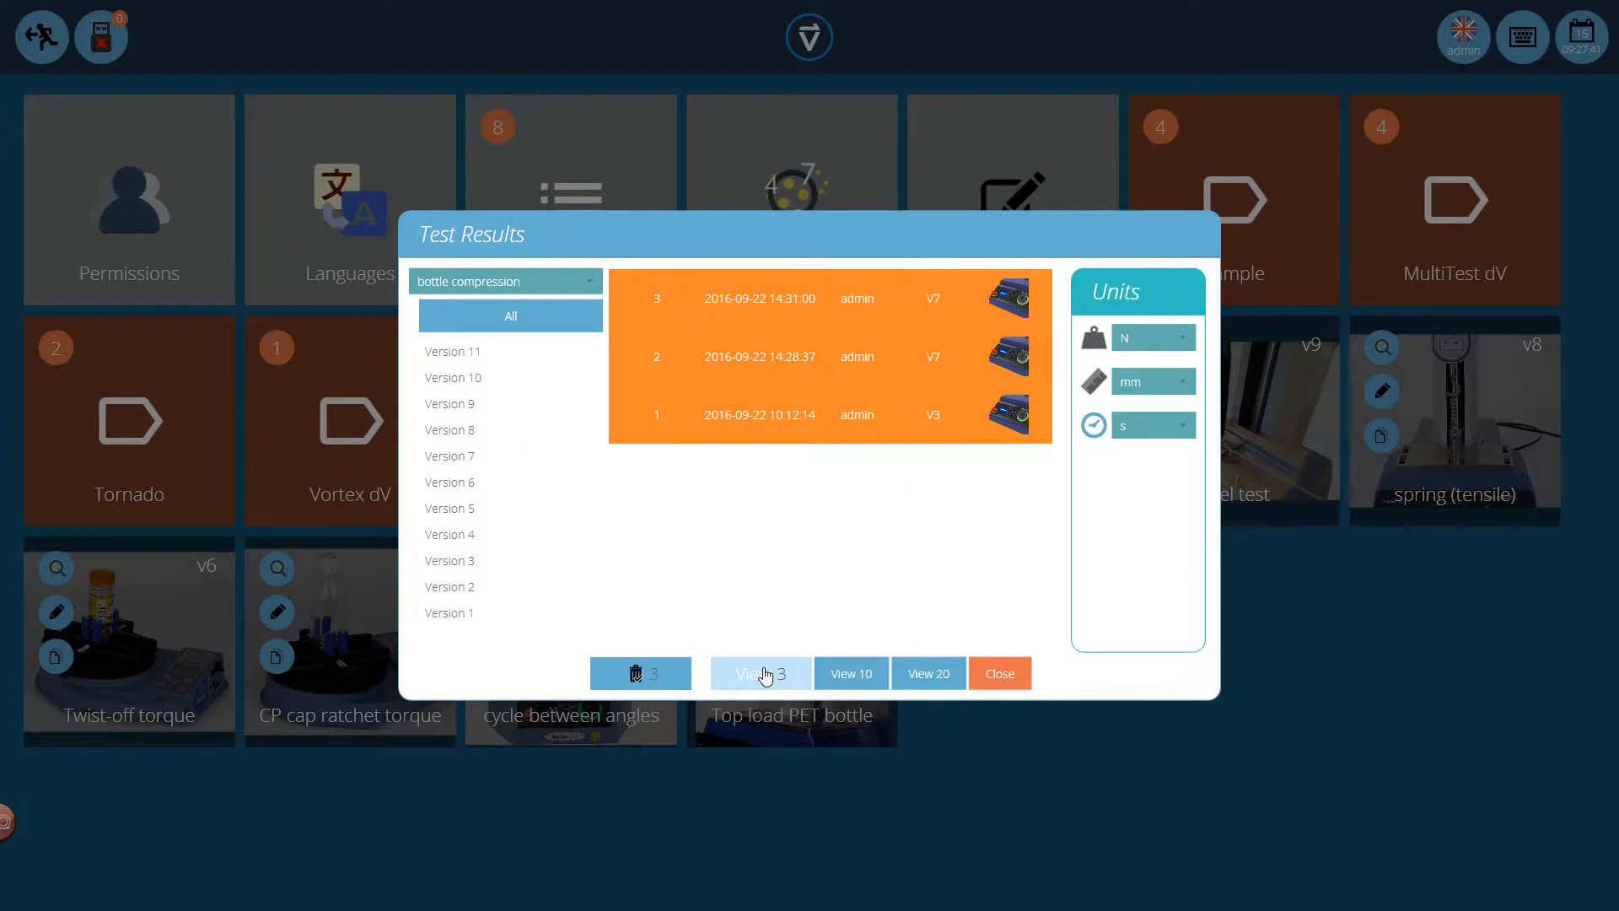
click(765, 674)
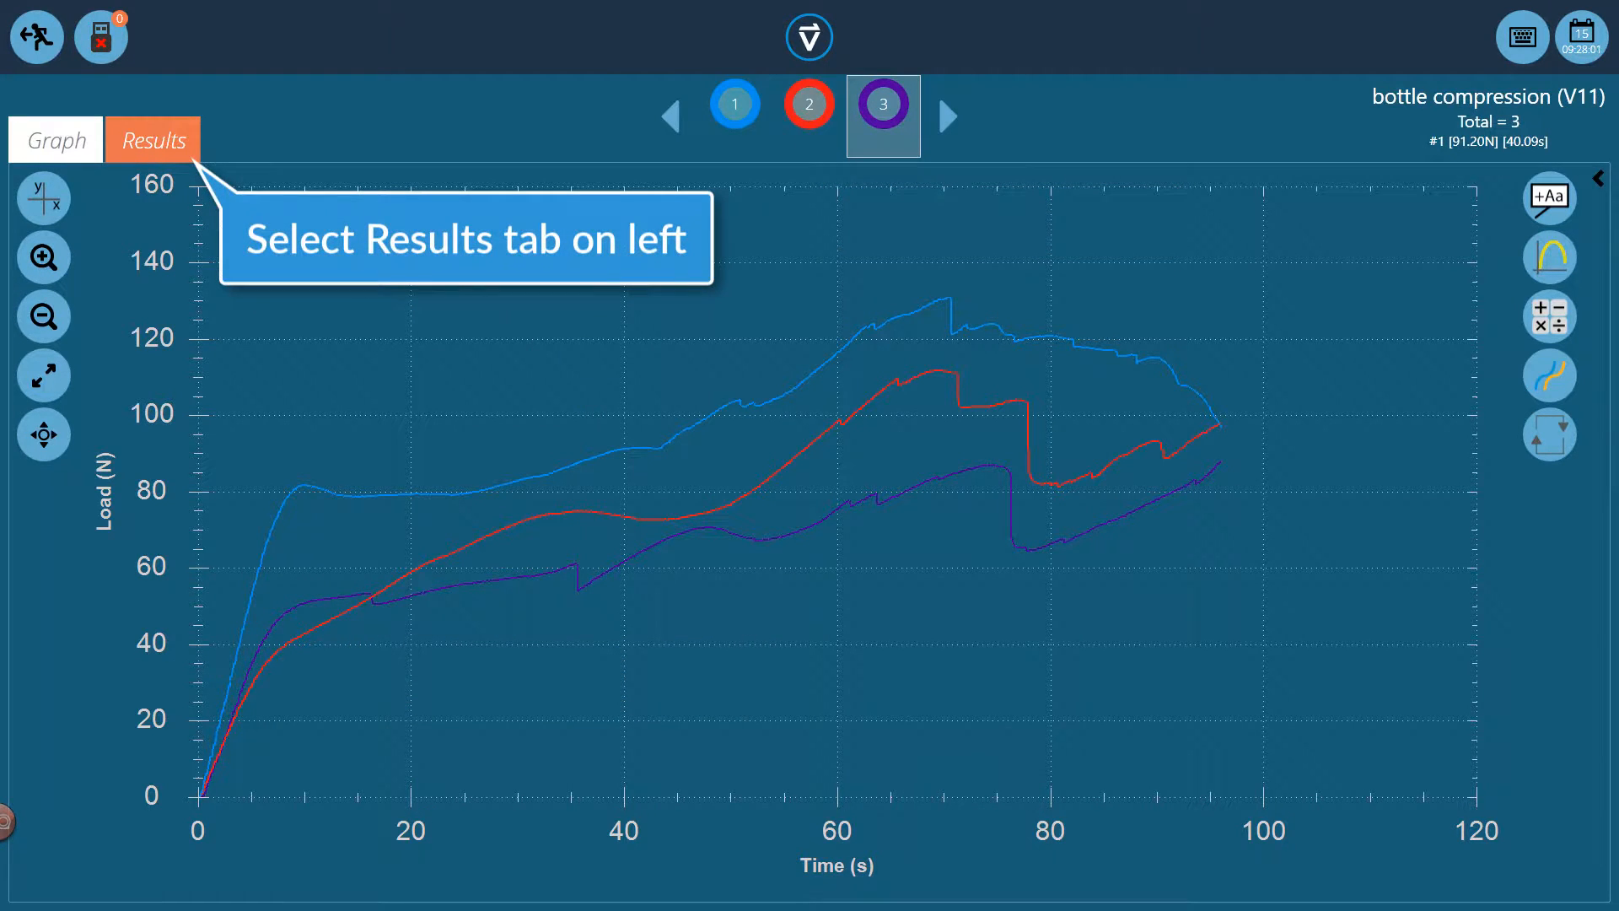
Display the calculated results and move the selection from sample 3 through samples 2 and 1, returning to sample 3
click(185, 160)
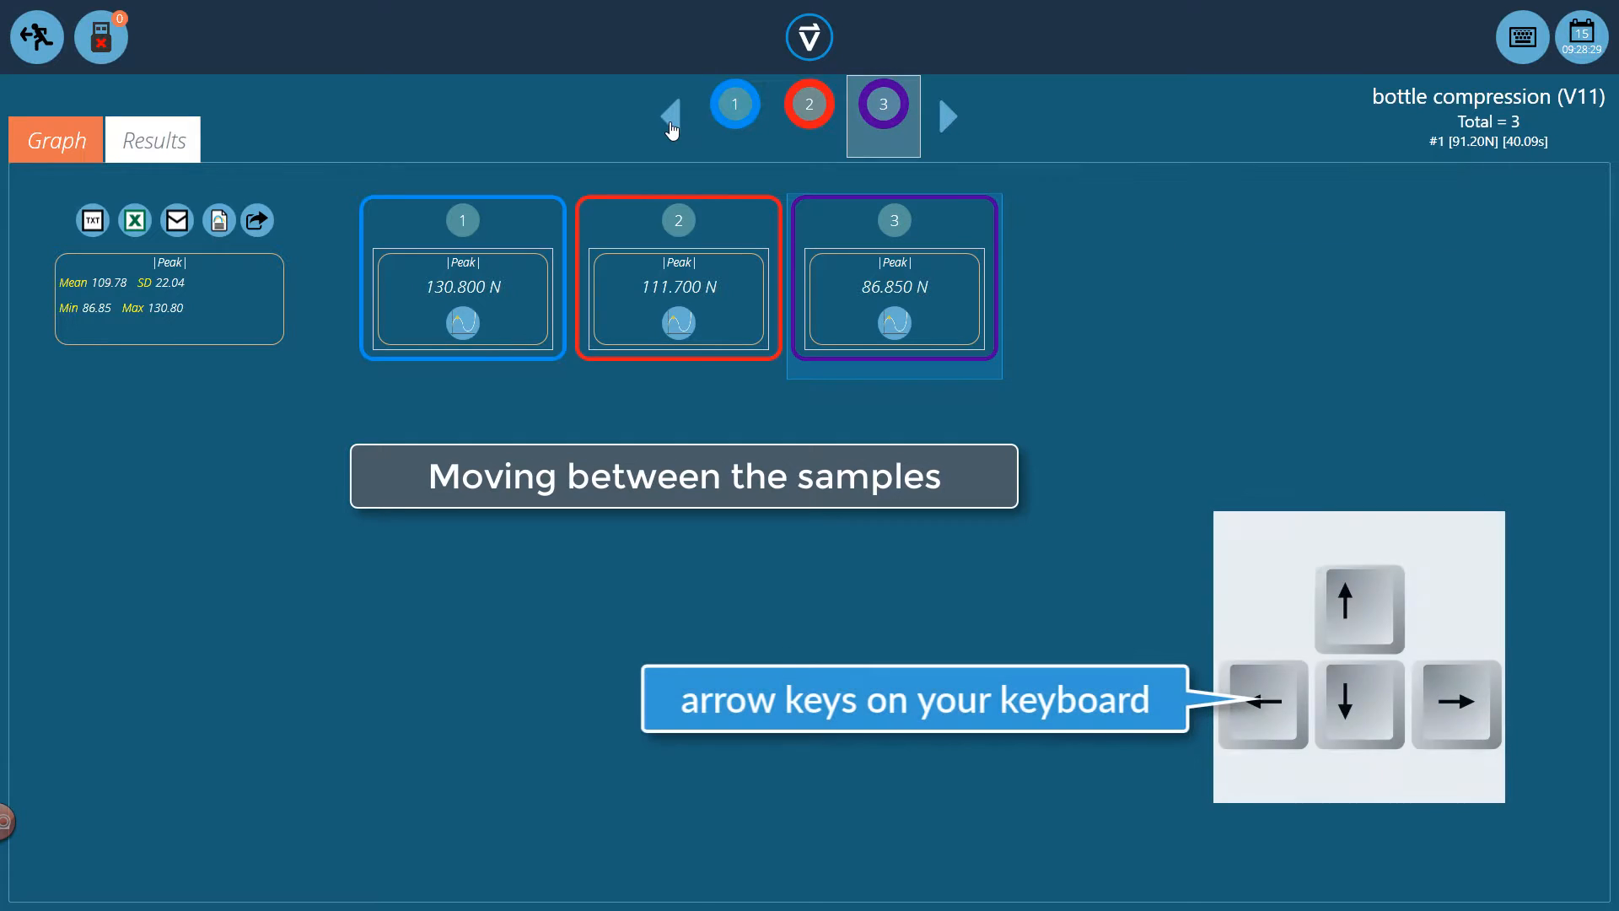
click(671, 124)
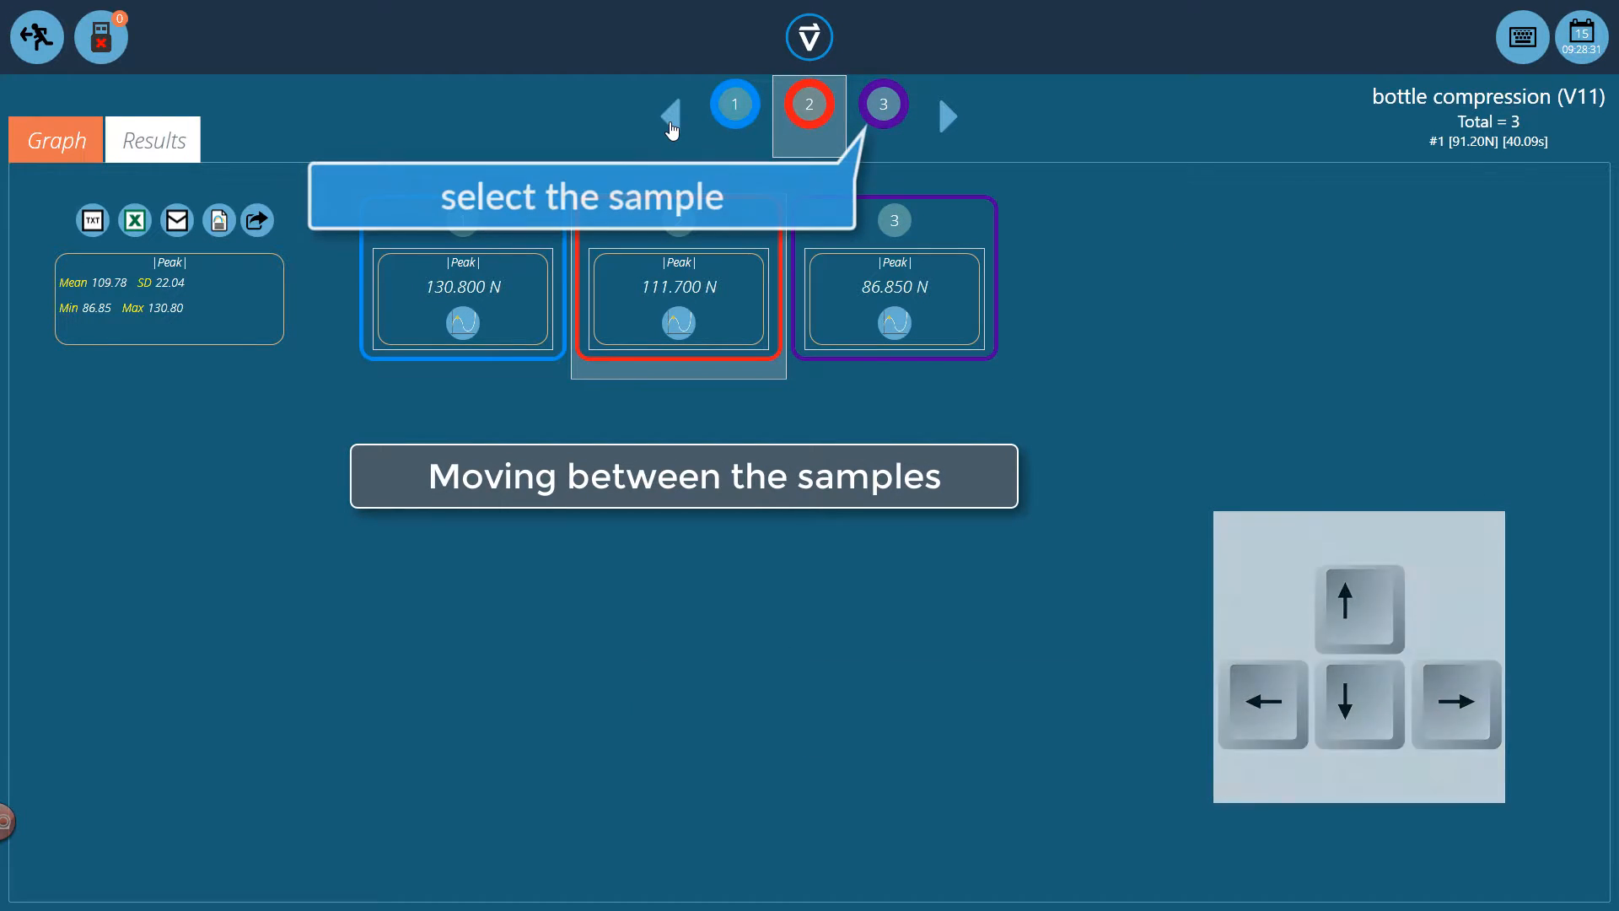
click(672, 124)
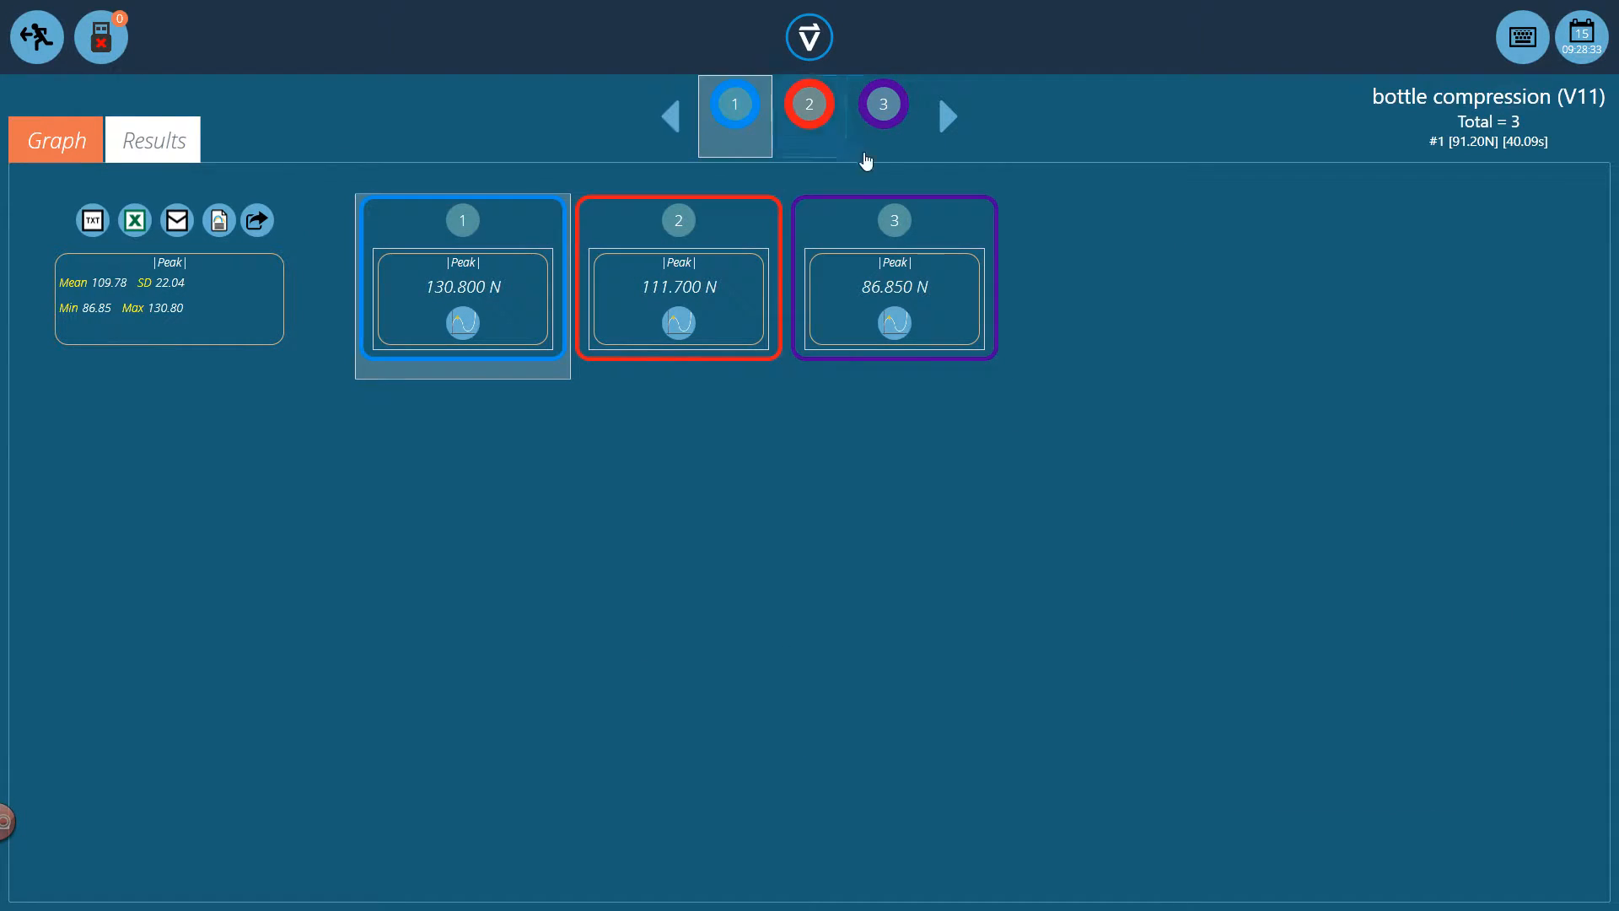
click(884, 118)
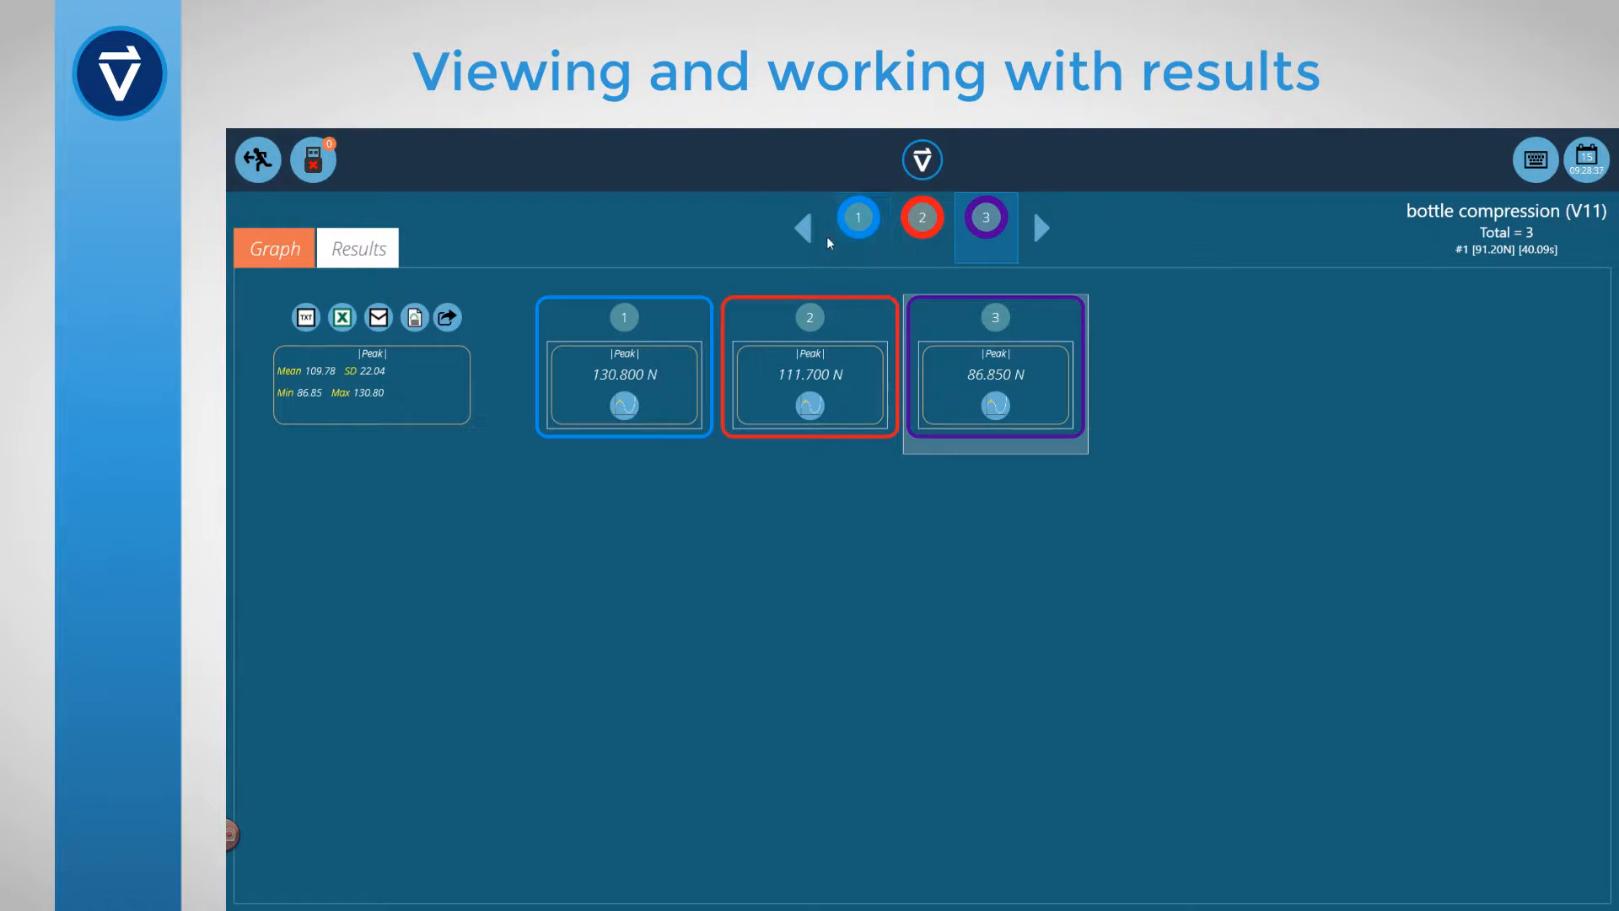
Select sample 1, view the graph behind its peak result, and return to the calculated results
click(856, 253)
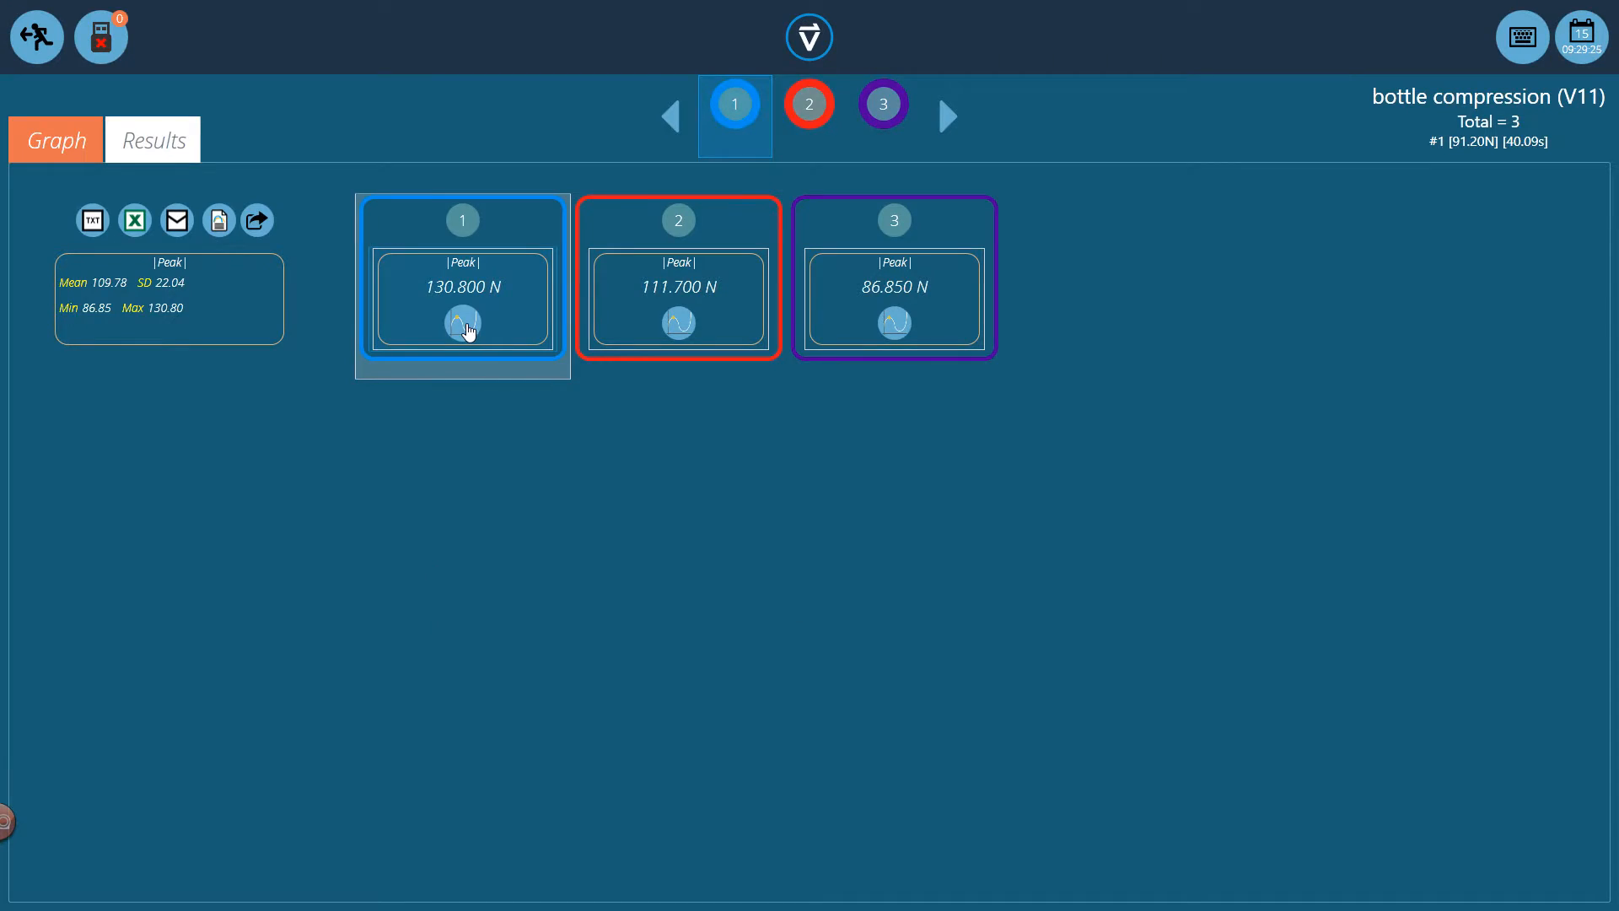
click(468, 329)
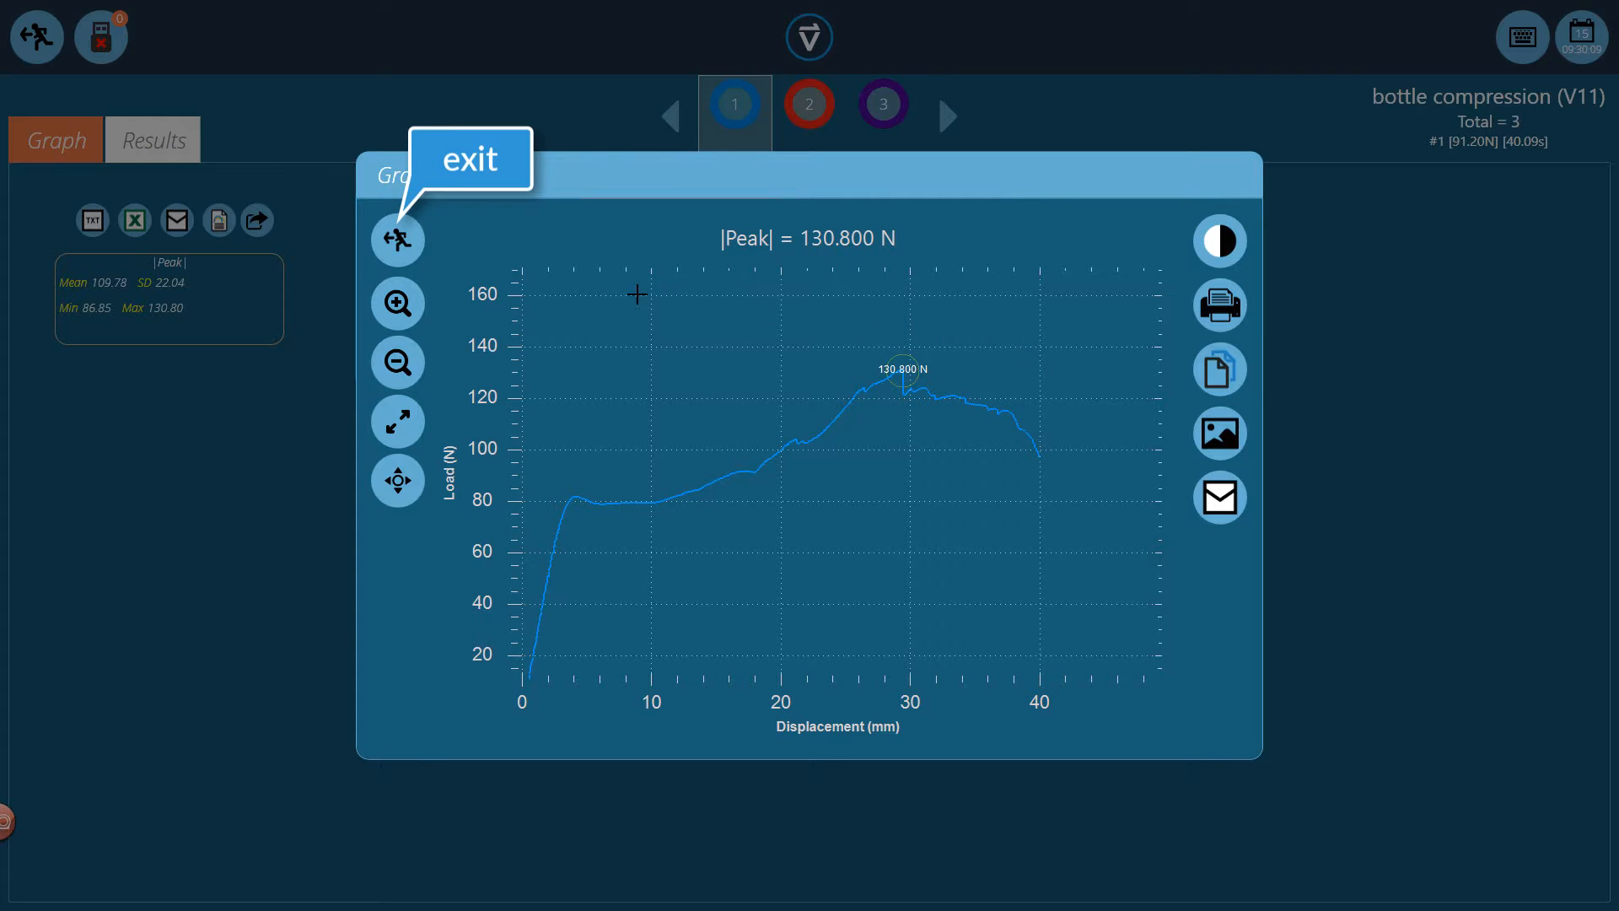
click(416, 253)
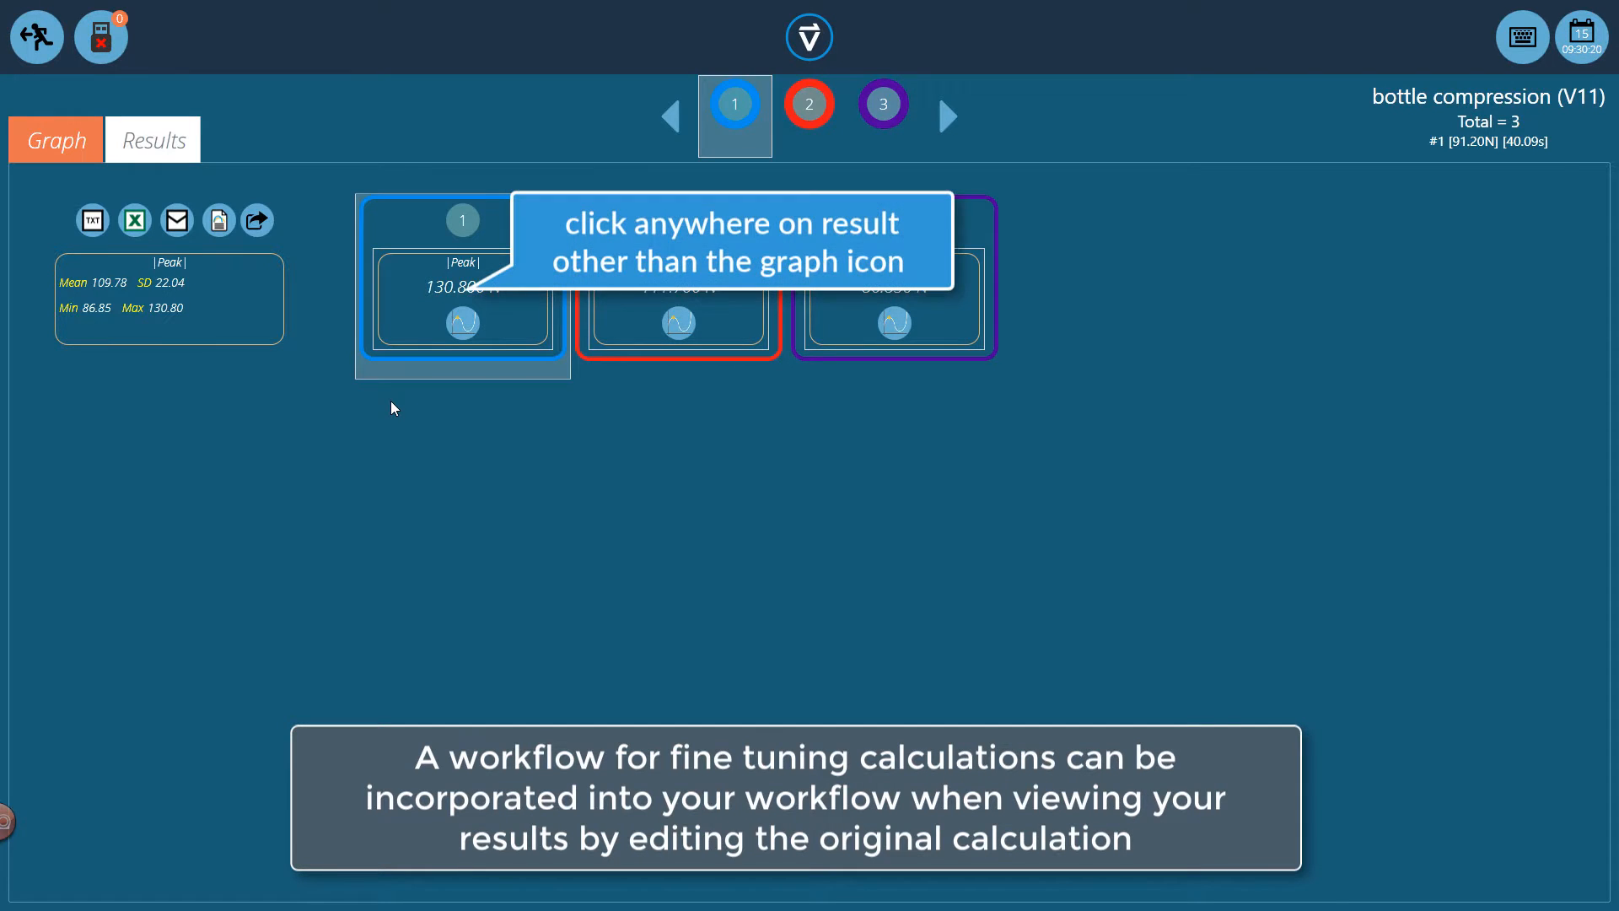
Edit the |Peak| calculation from sample 1's result so that its range starts at 32 mm
click(466, 261)
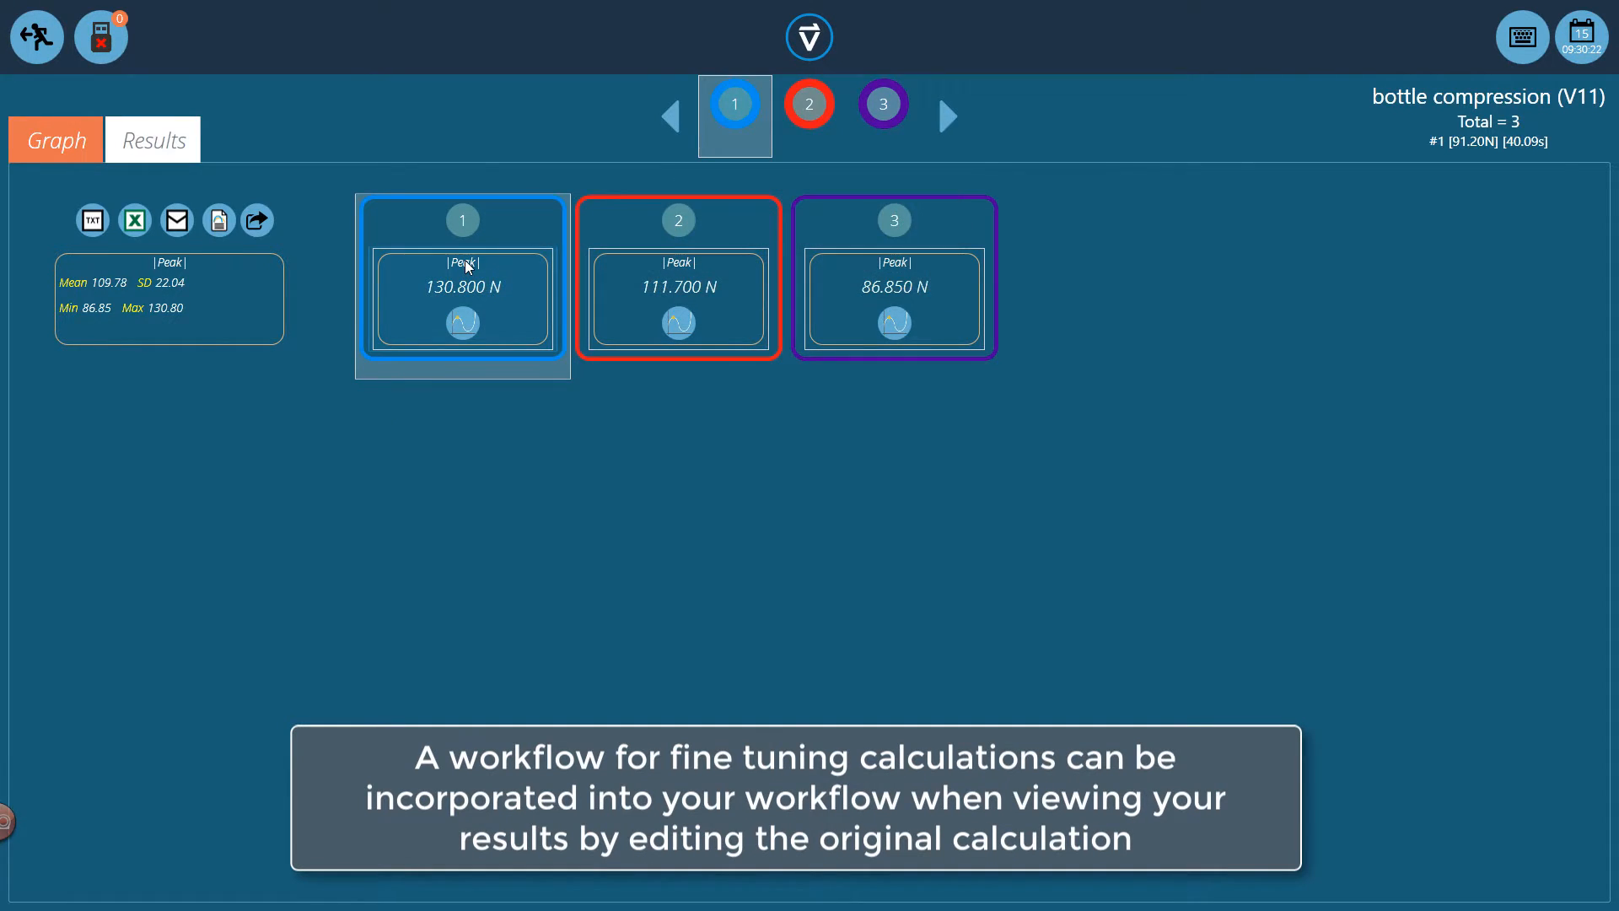
click(465, 265)
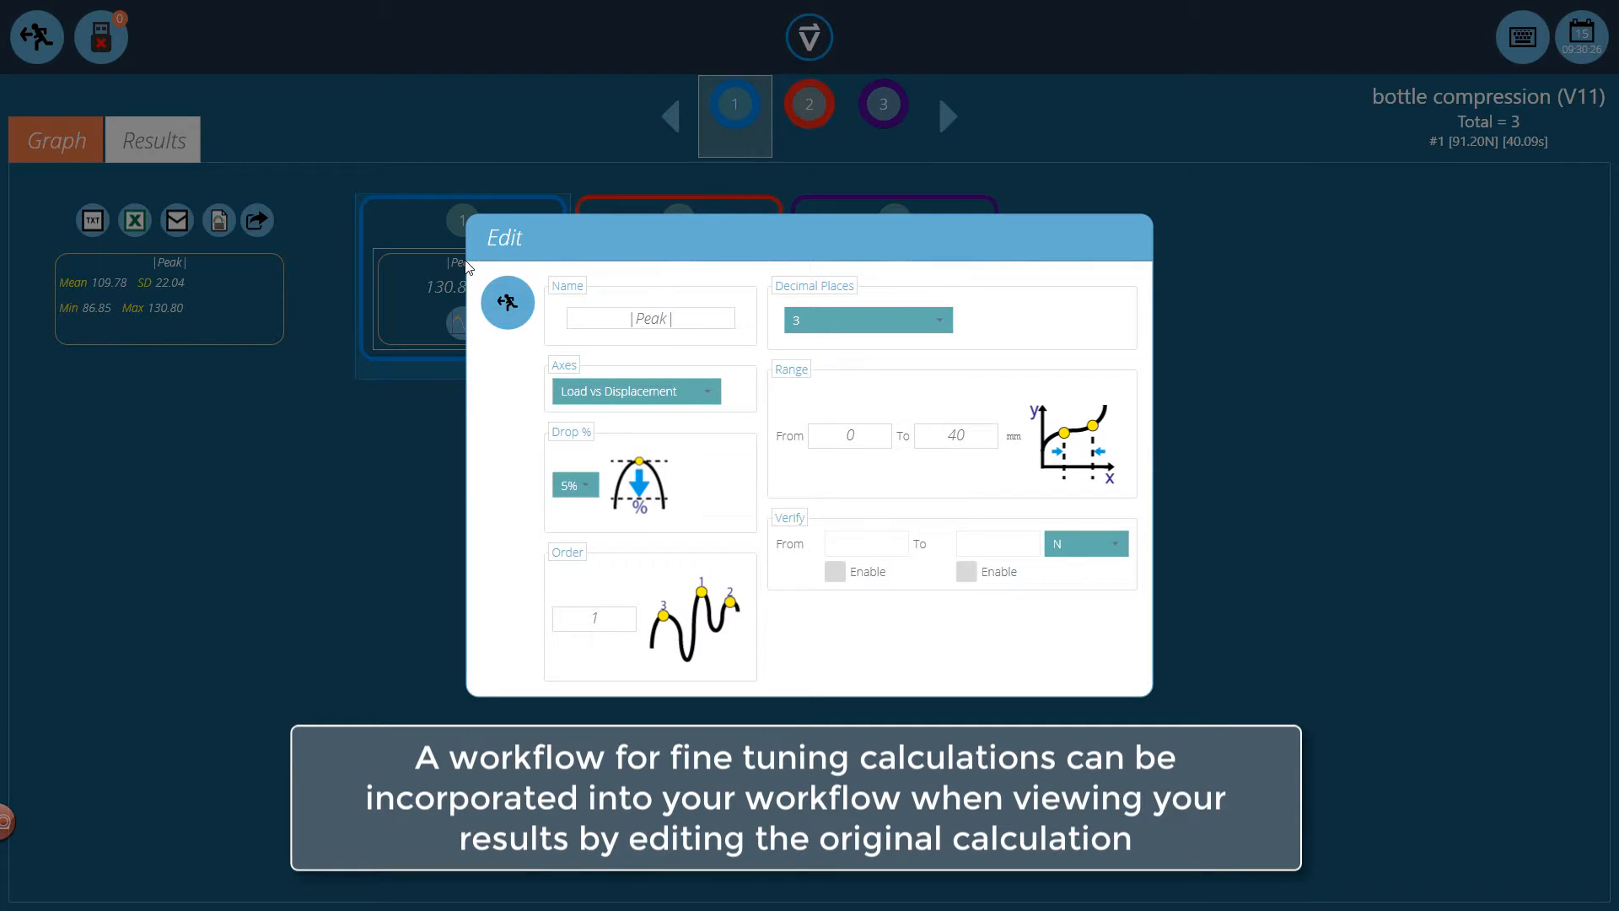
click(855, 435)
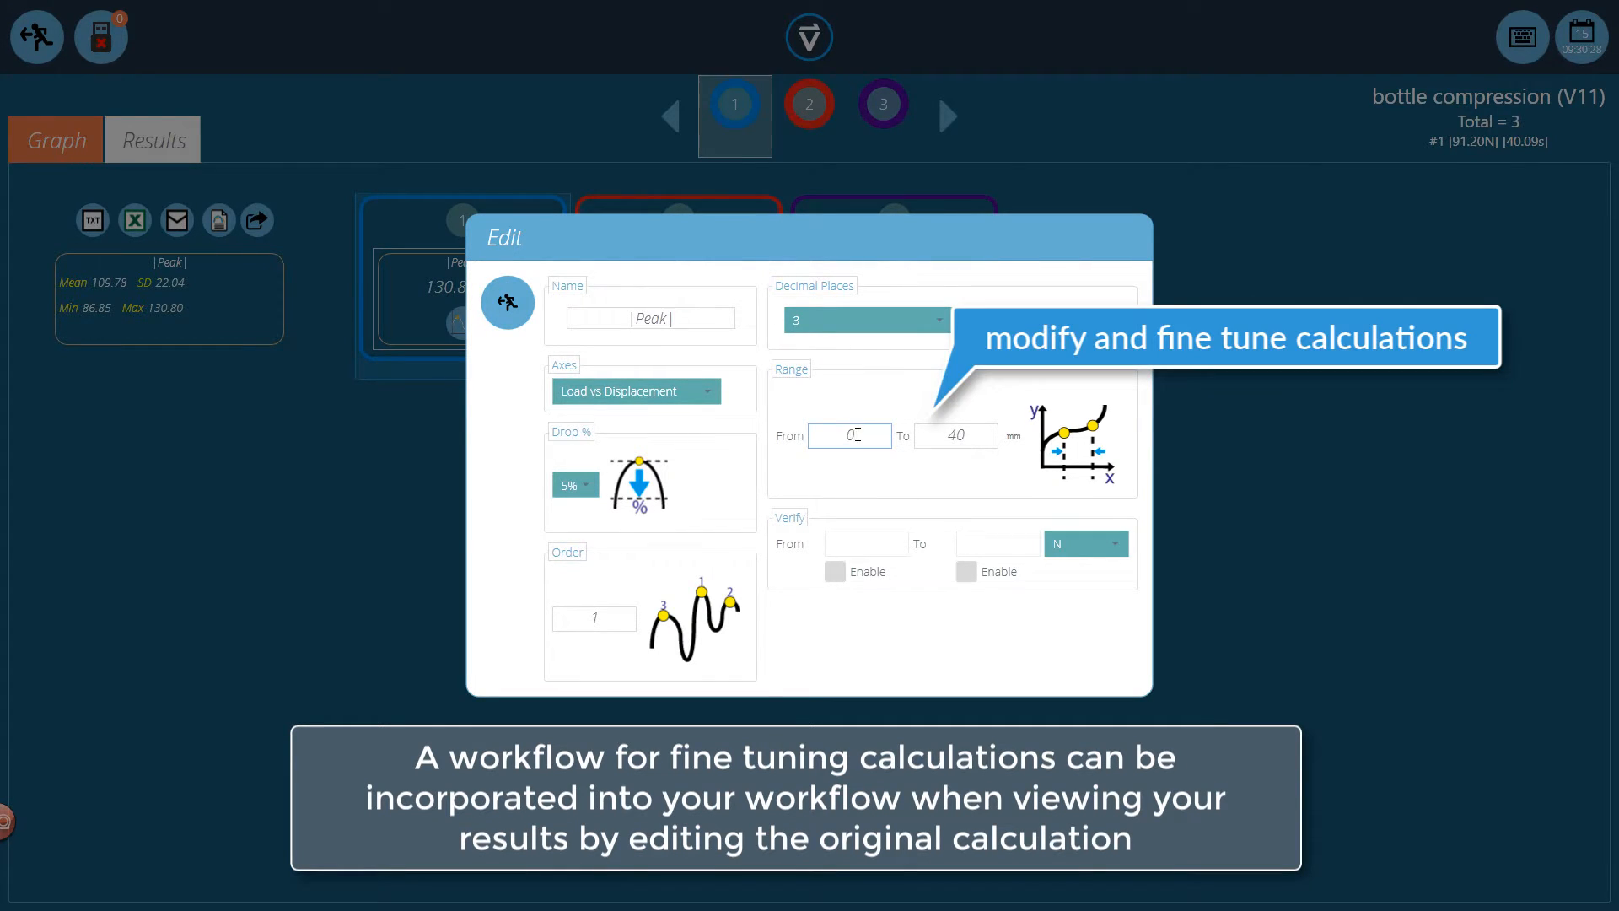
key(BackSpace)
text(3)
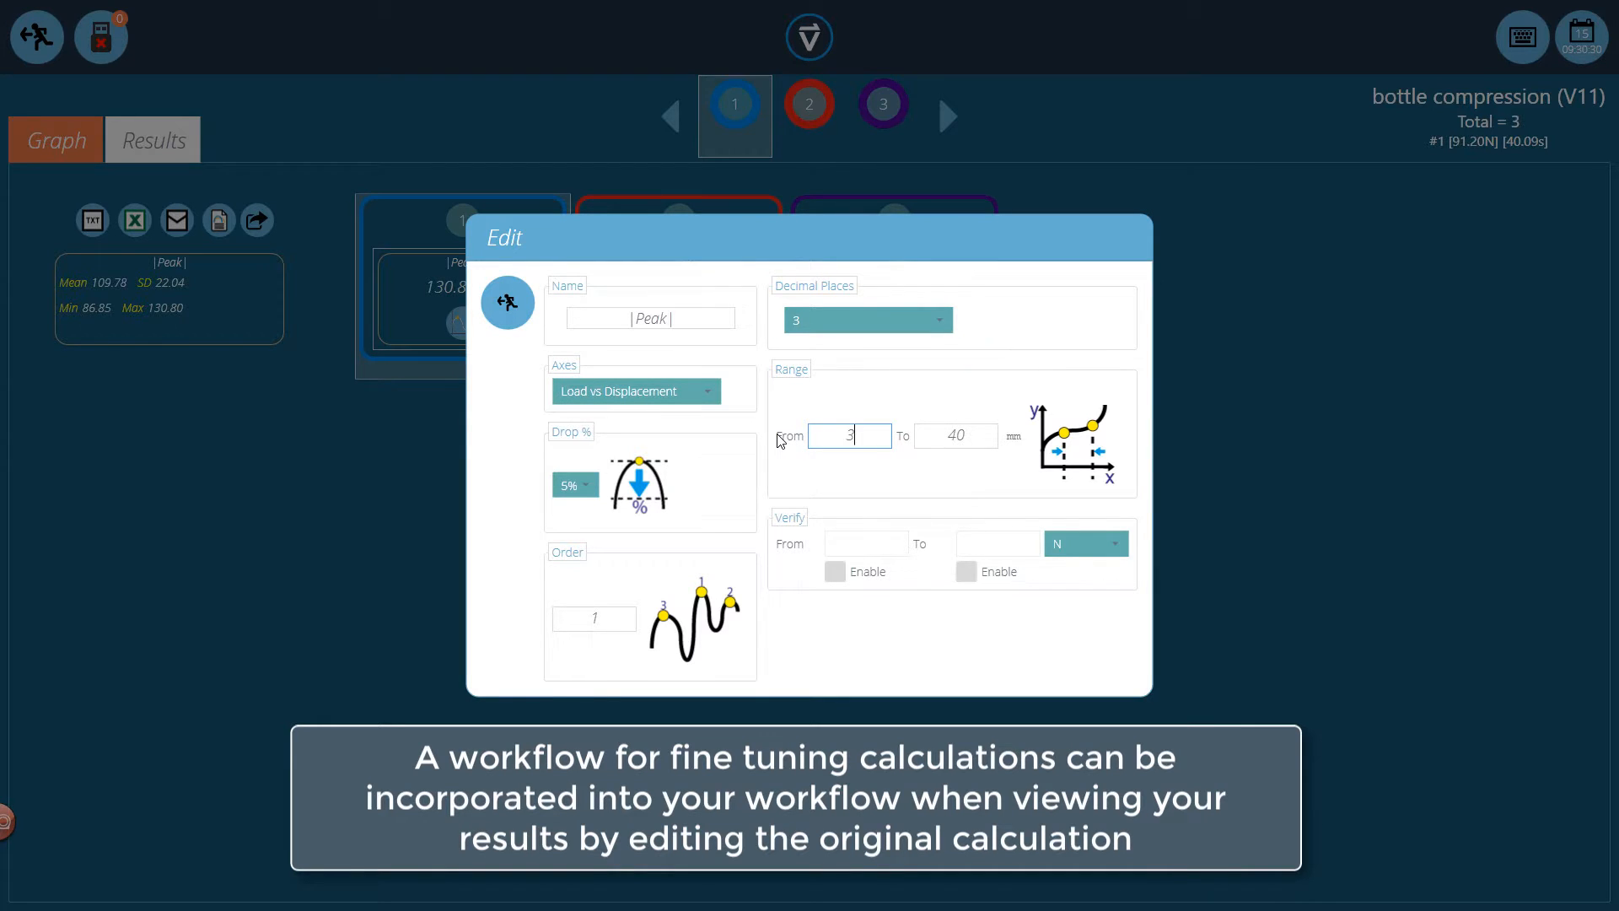
text(2)
Rename the calculation as "|Peak| 32 - 40" and apply the edit to the results
click(713, 319)
text(32)
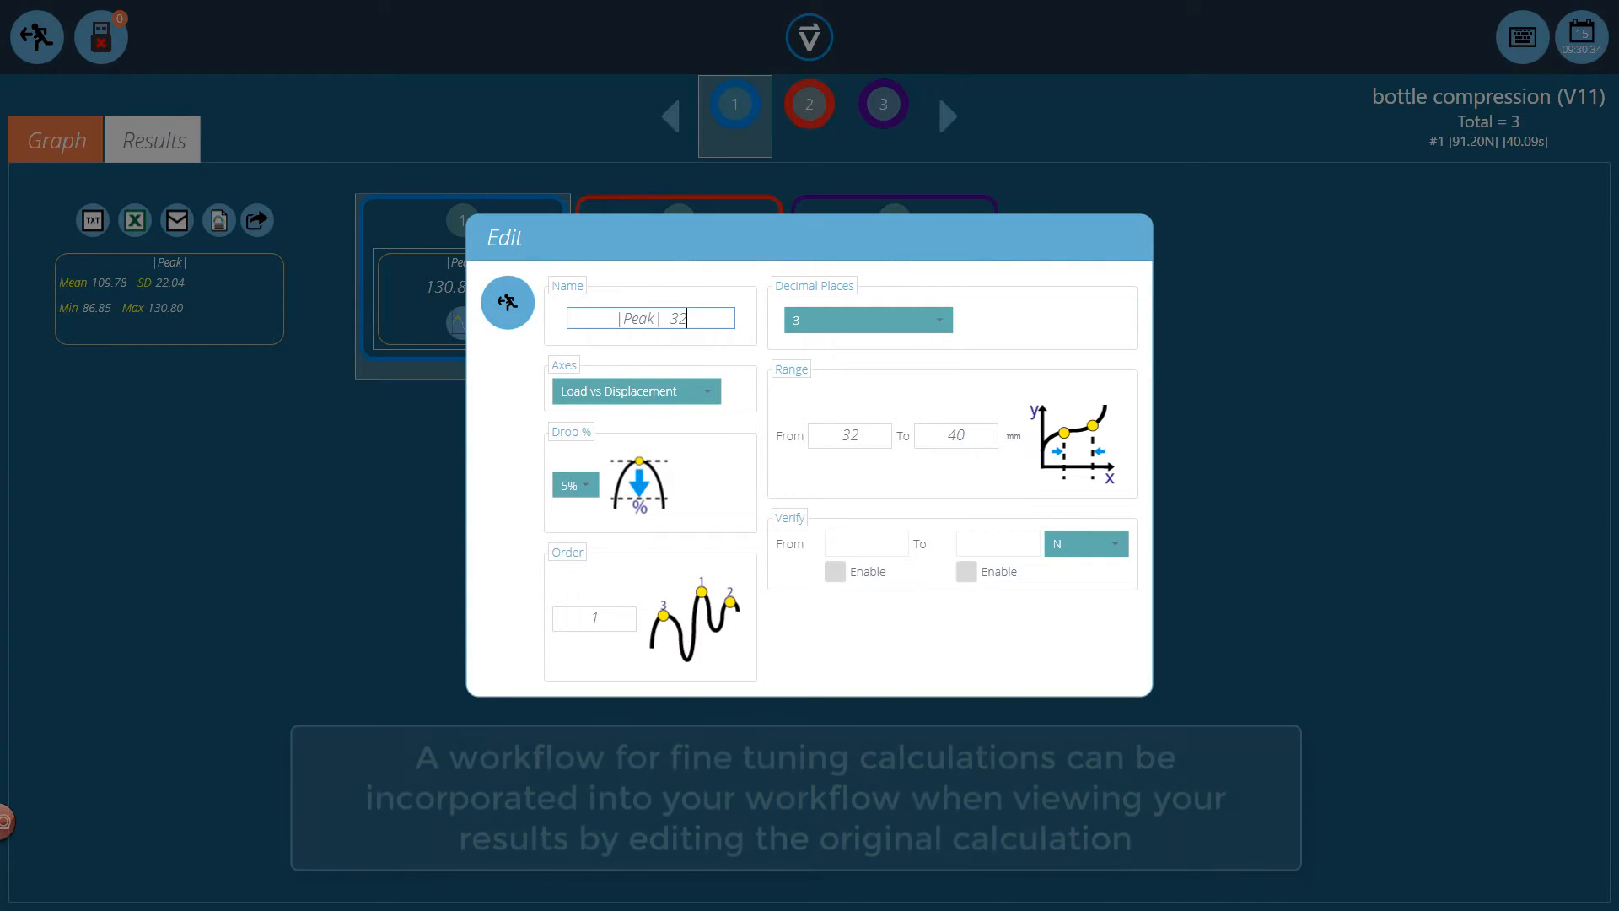
text( - 40)
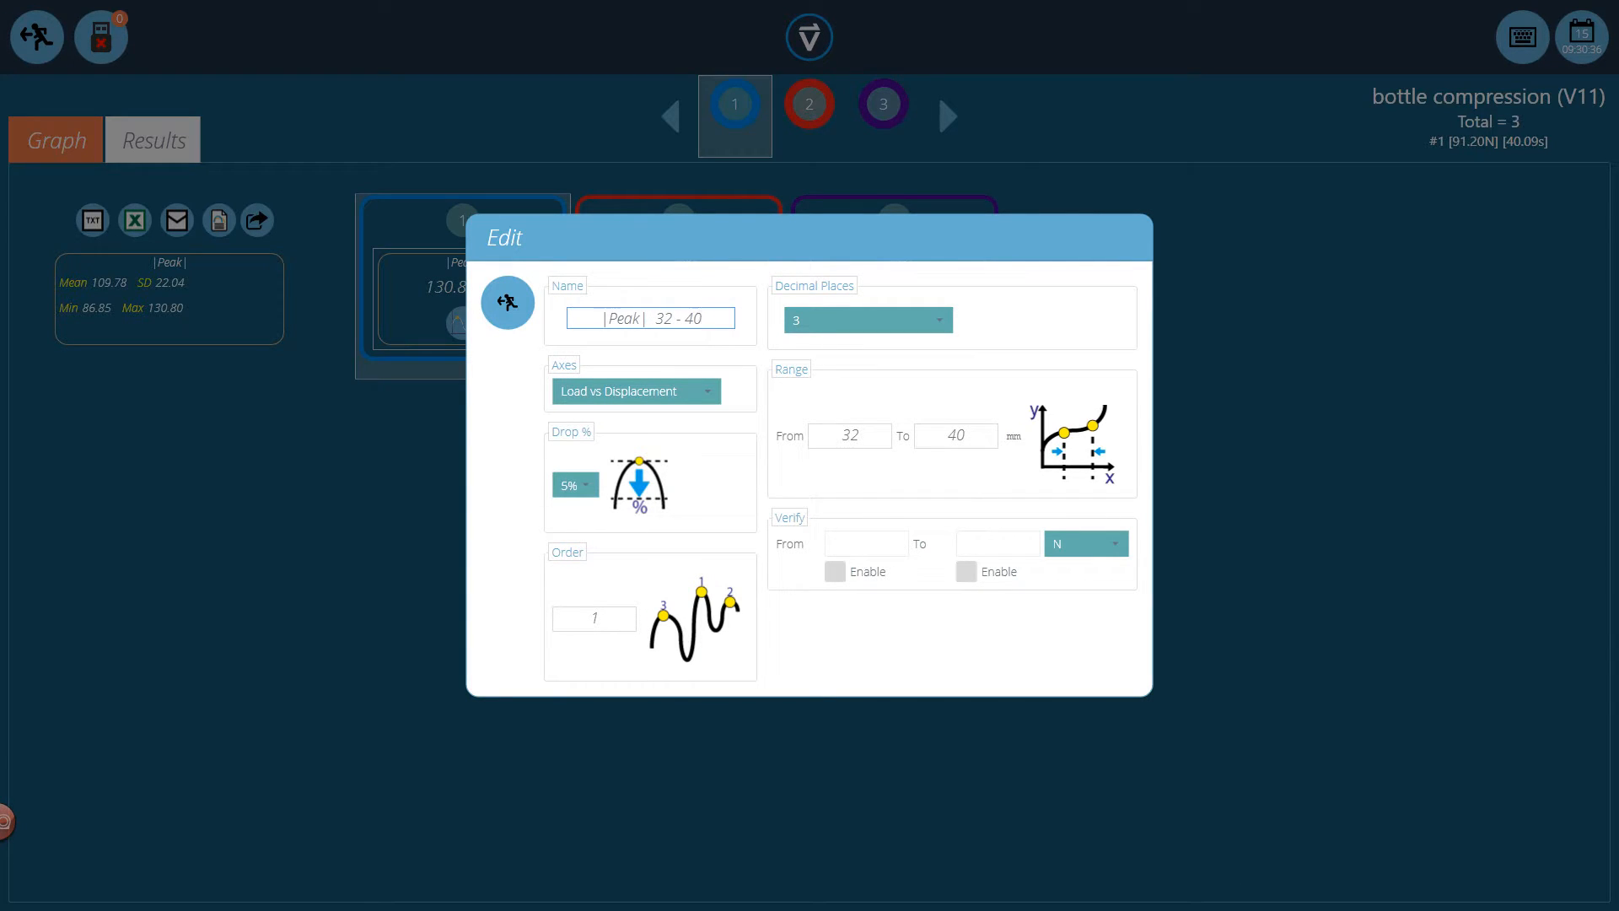
key(Return)
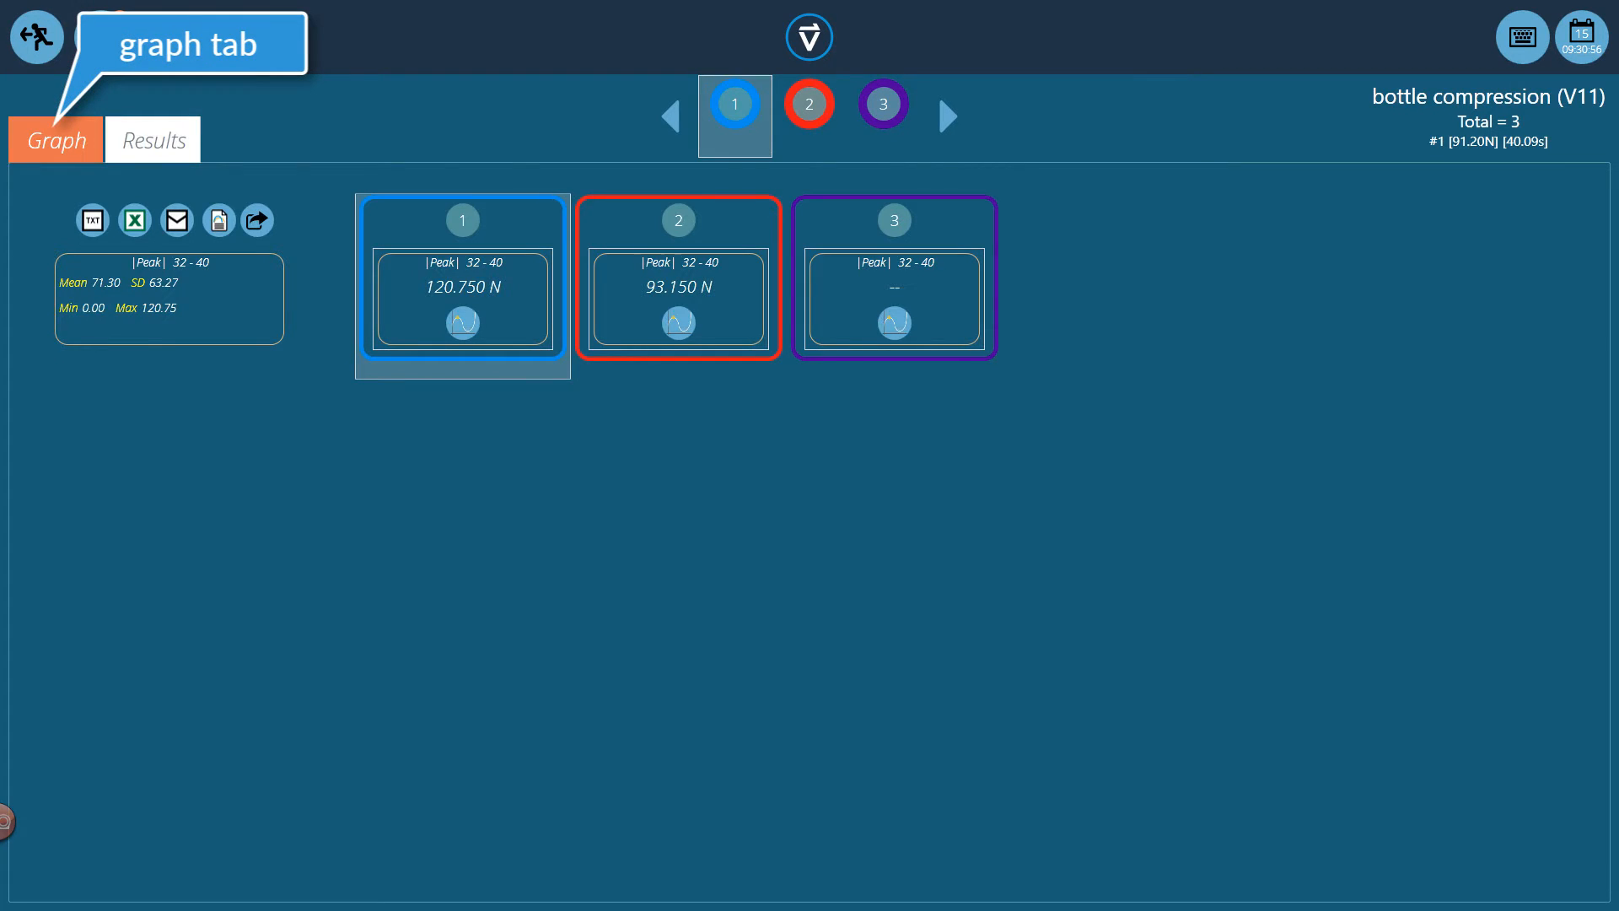
View the sample graphs combined with the calculated results, and exit to the workspace
click(57, 141)
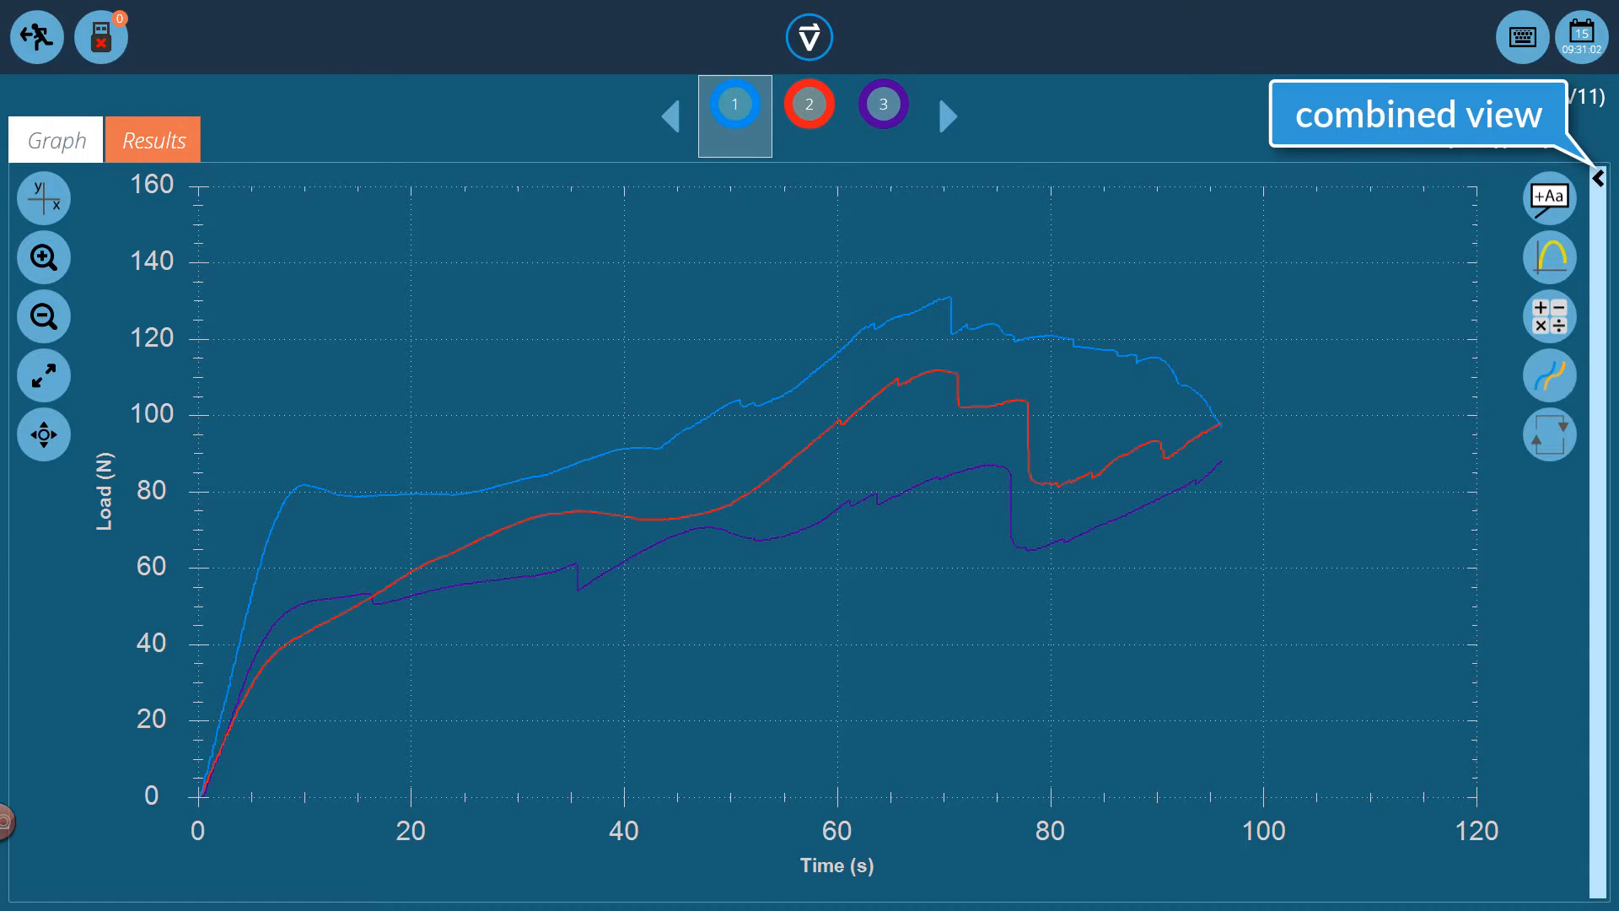
click(1599, 179)
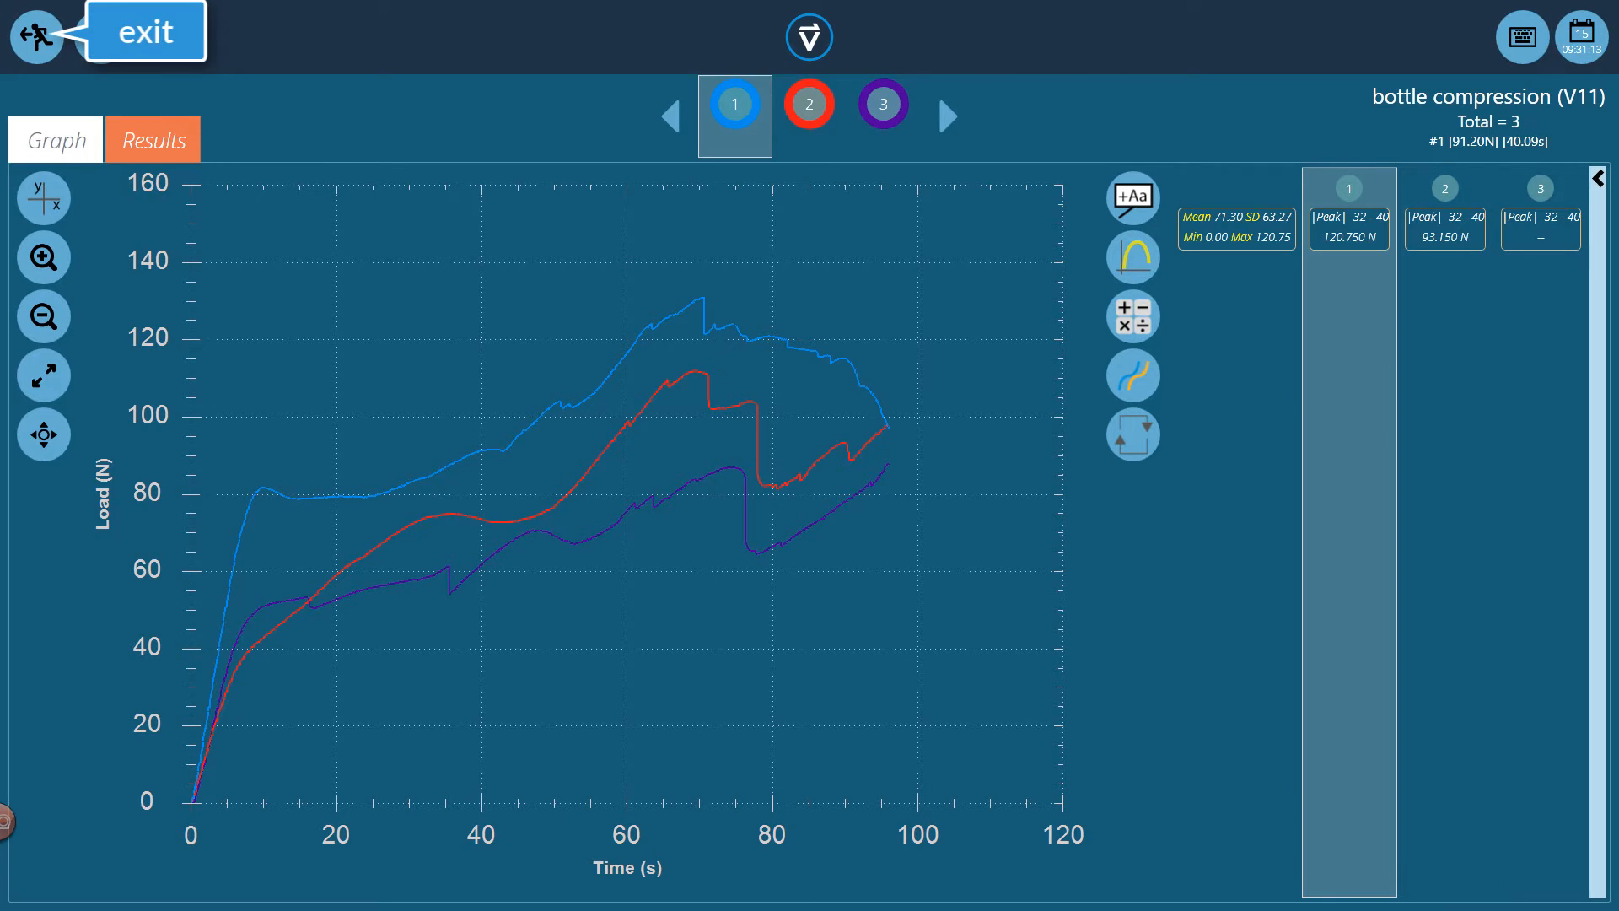
click(37, 37)
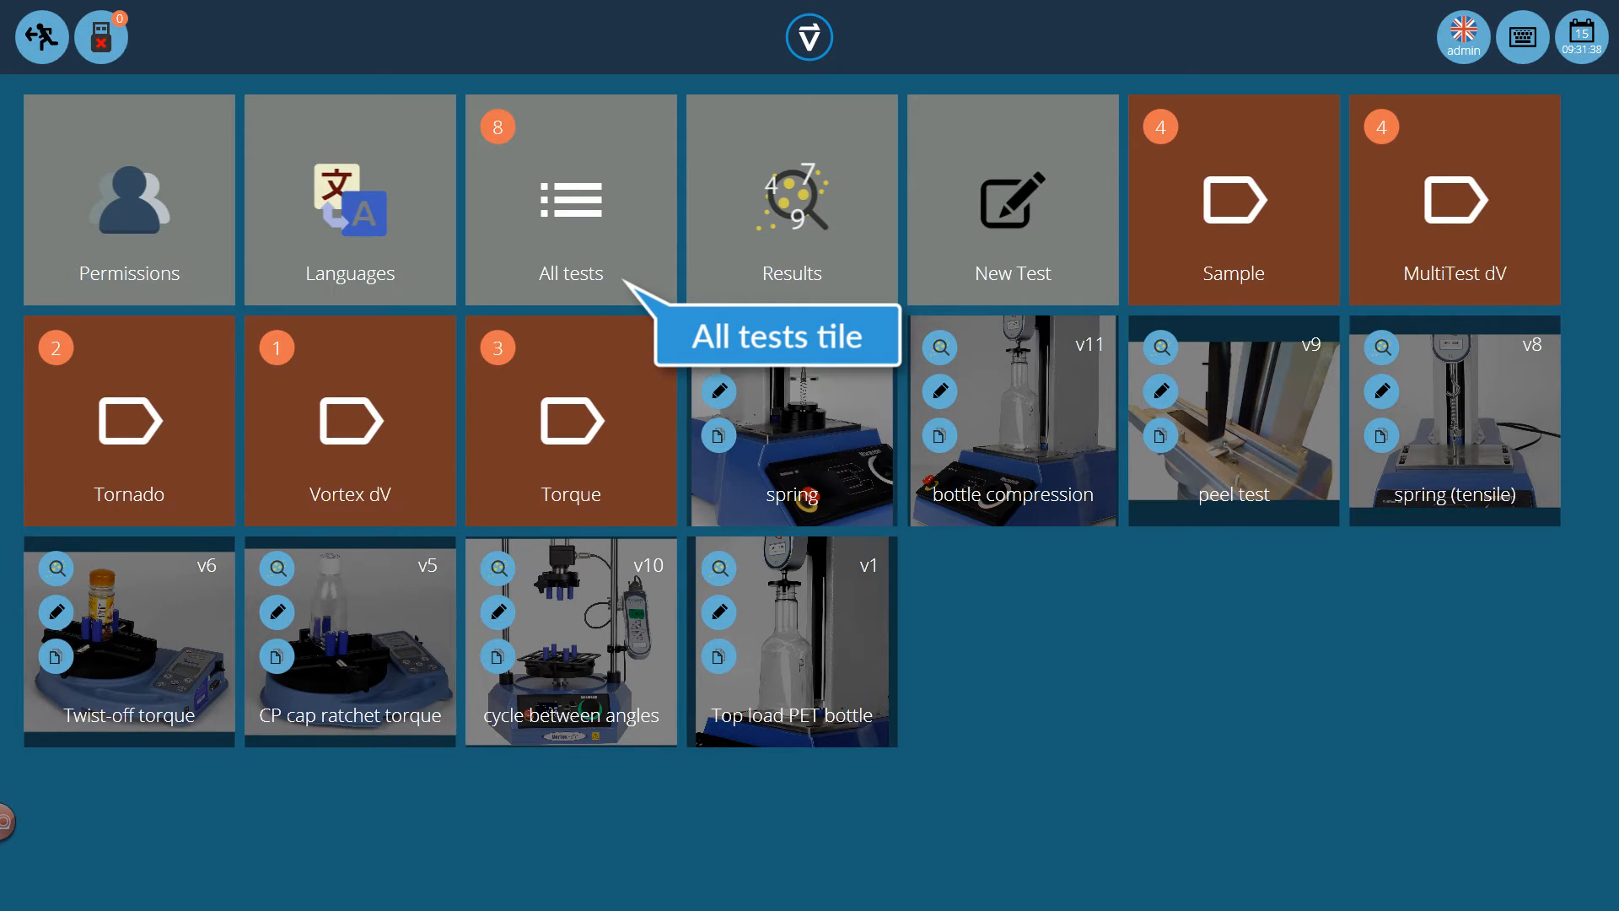
Find the bottle compression test, Version 11, among all tests and open it for editing
click(571, 200)
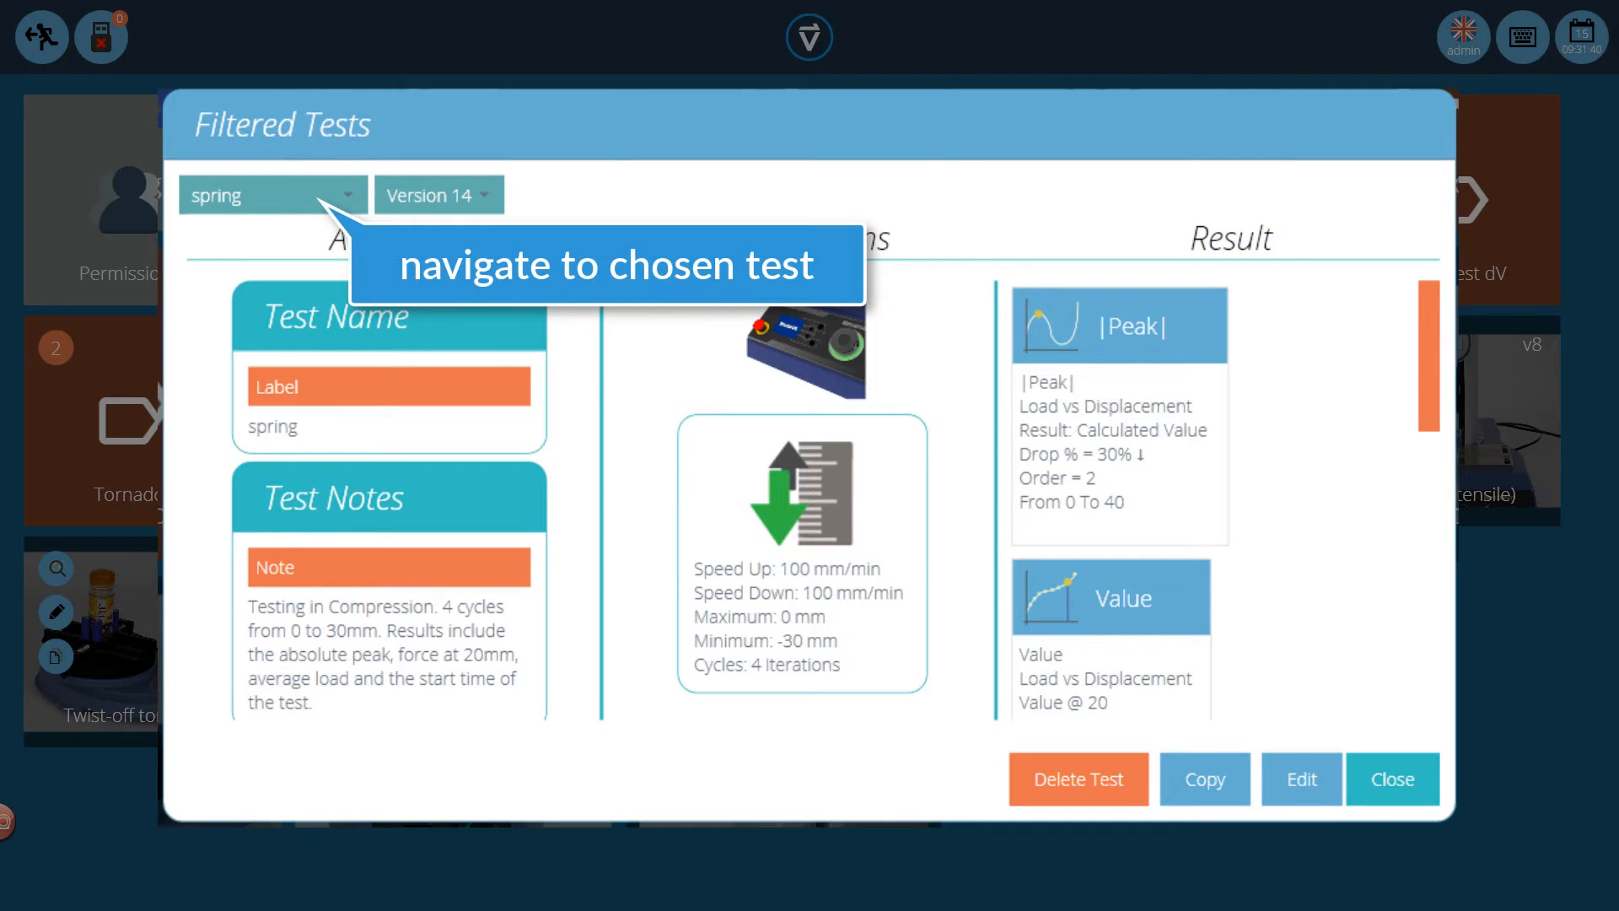
click(273, 195)
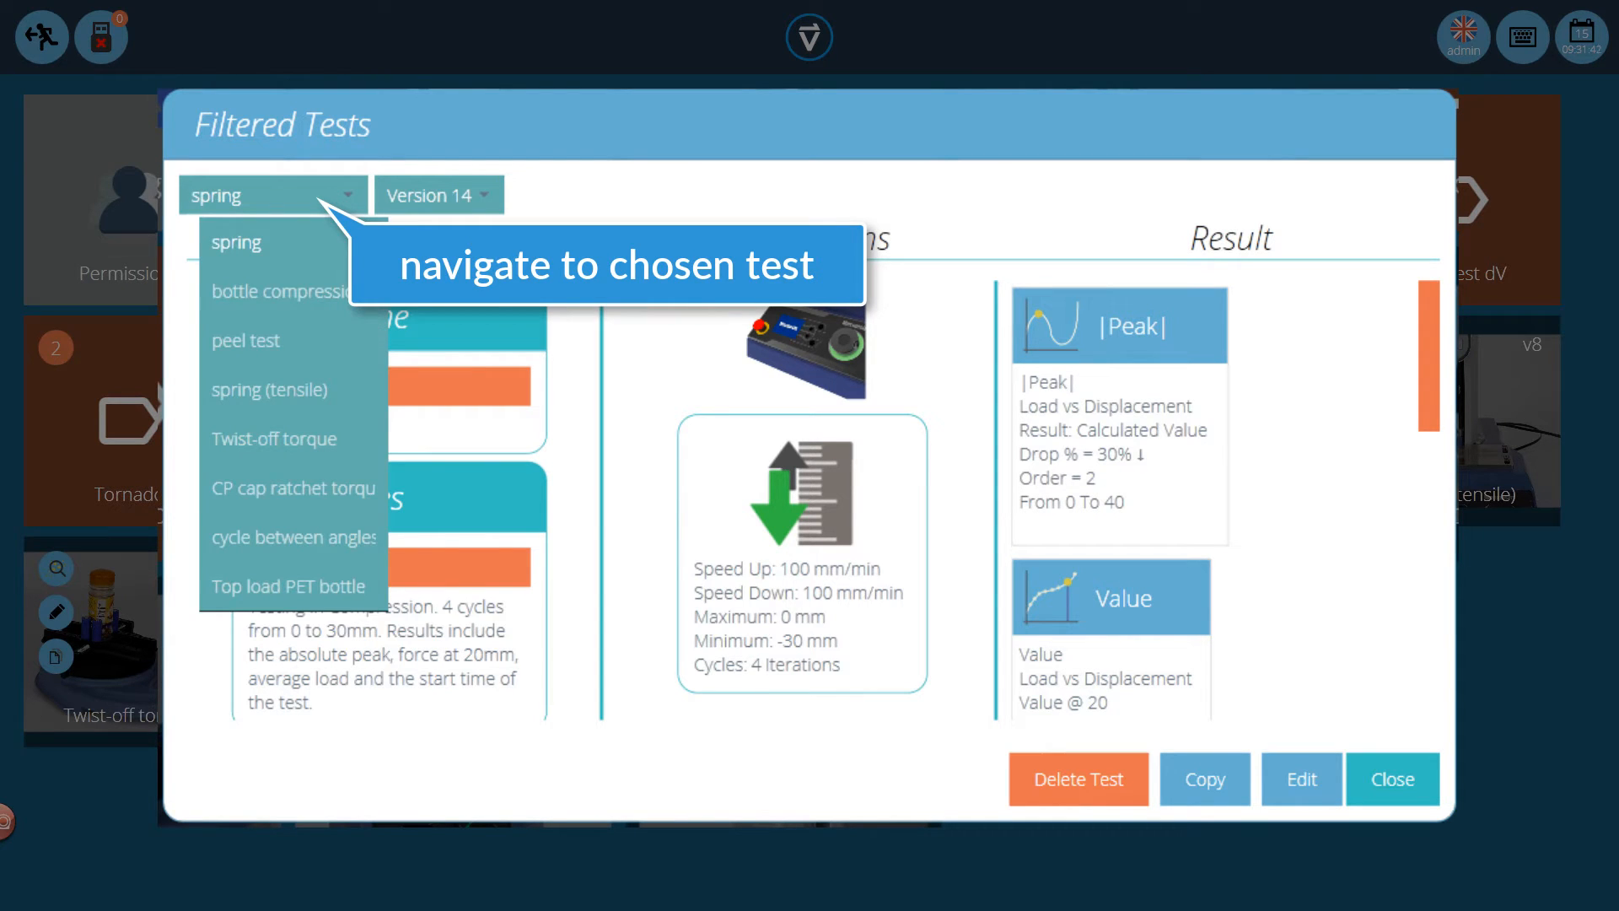
click(273, 292)
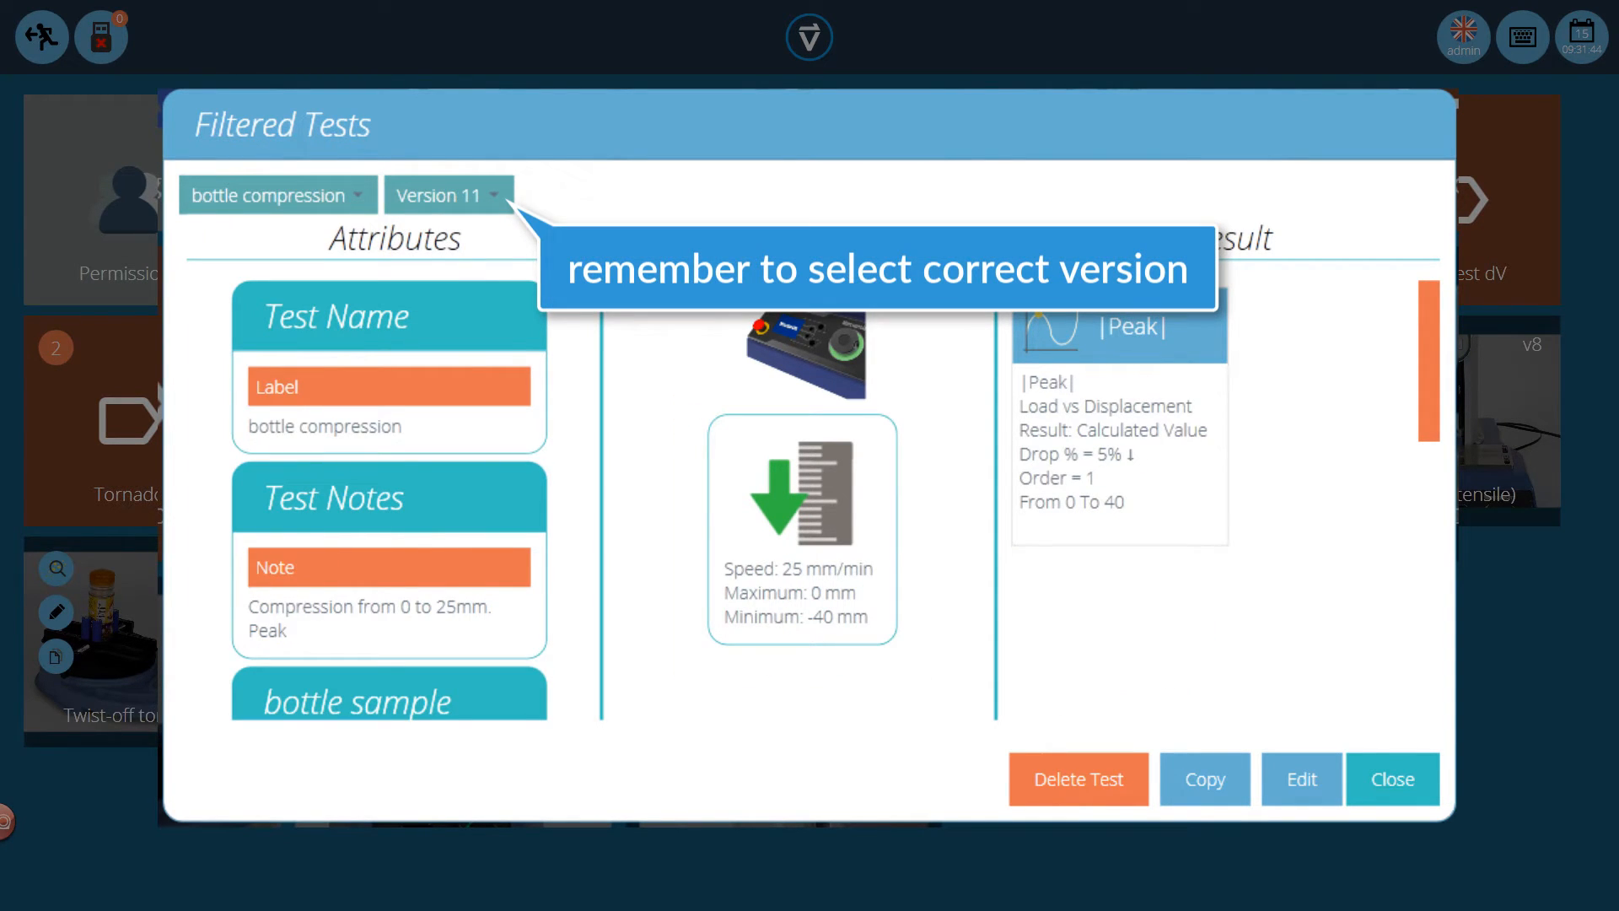
click(1303, 779)
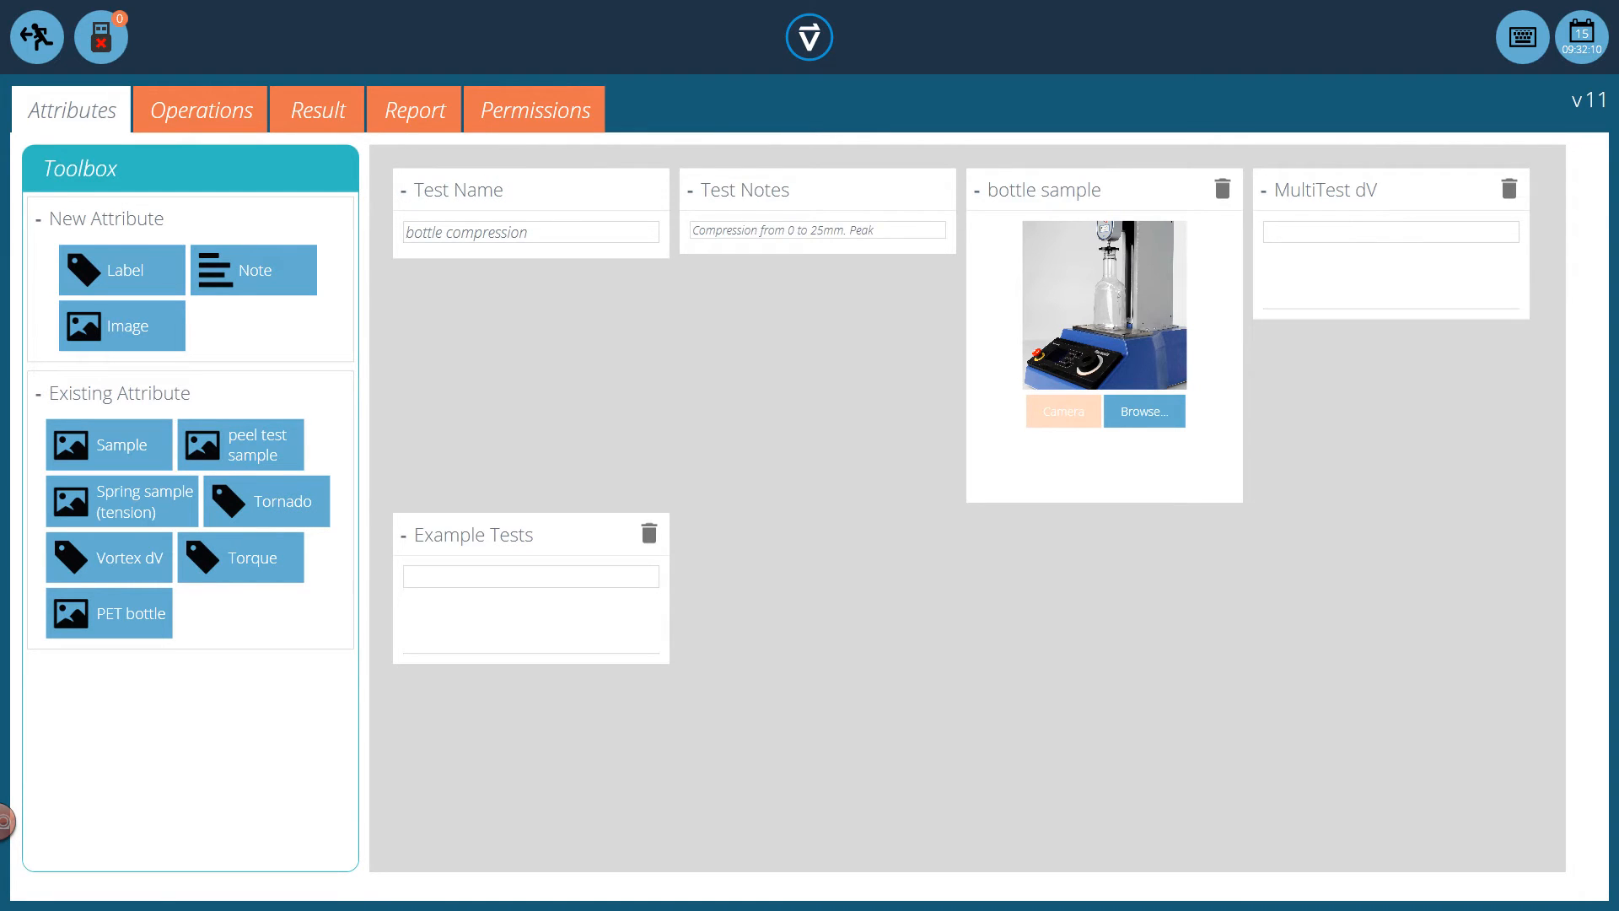
Add an Area calculation to the test's results and set its range from 20 to 40 mm
click(318, 110)
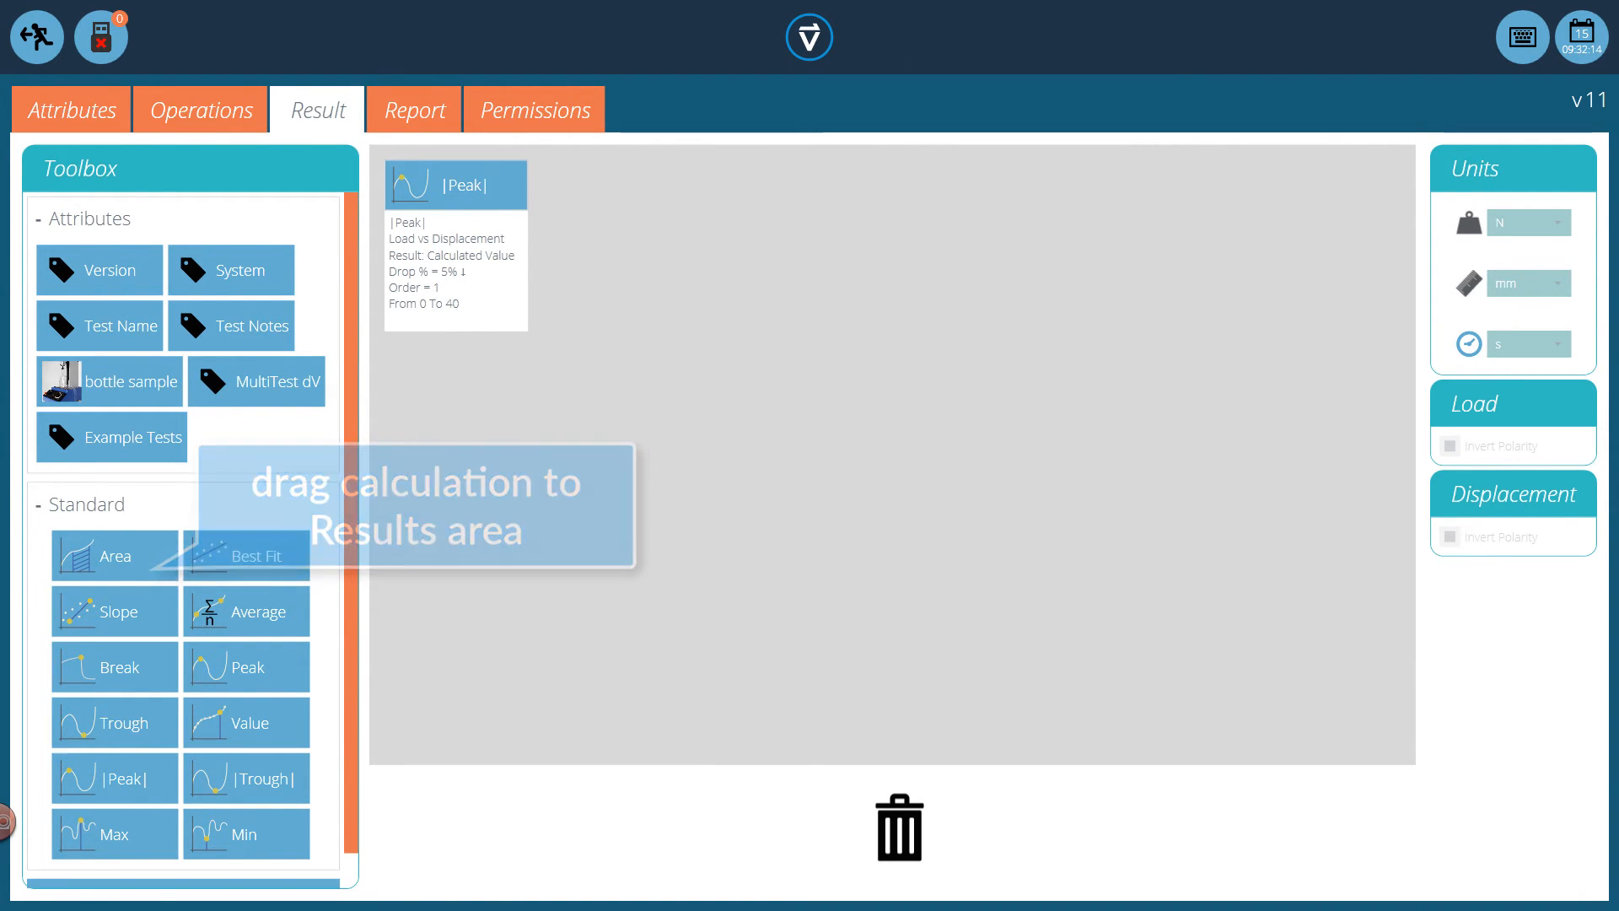
drag(114, 556, 679, 211)
click(646, 186)
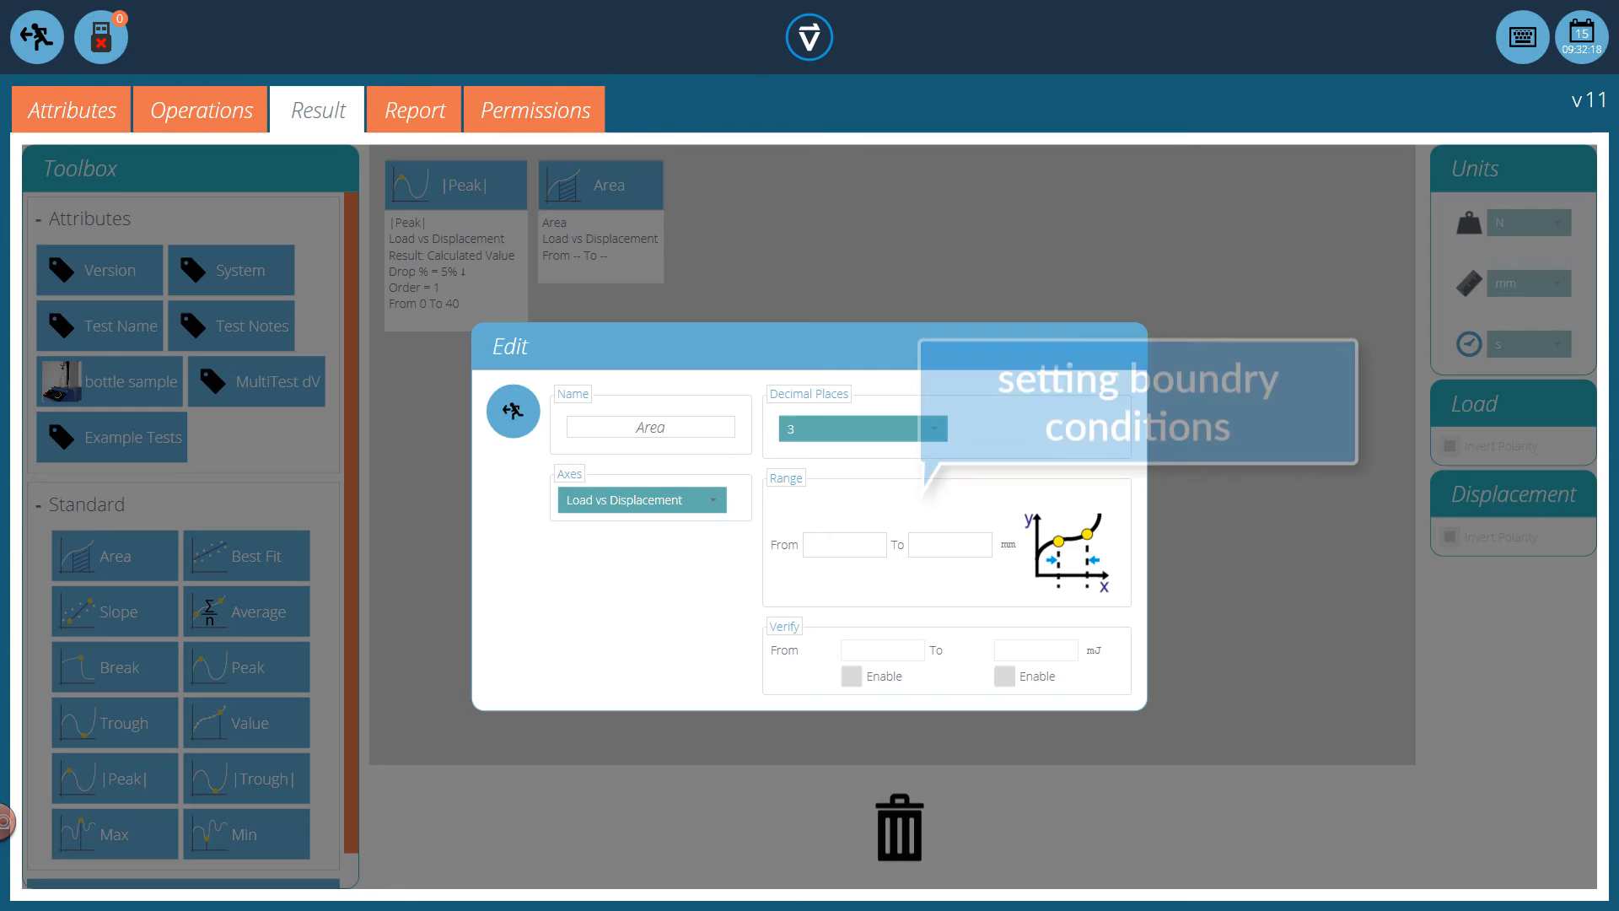
click(844, 545)
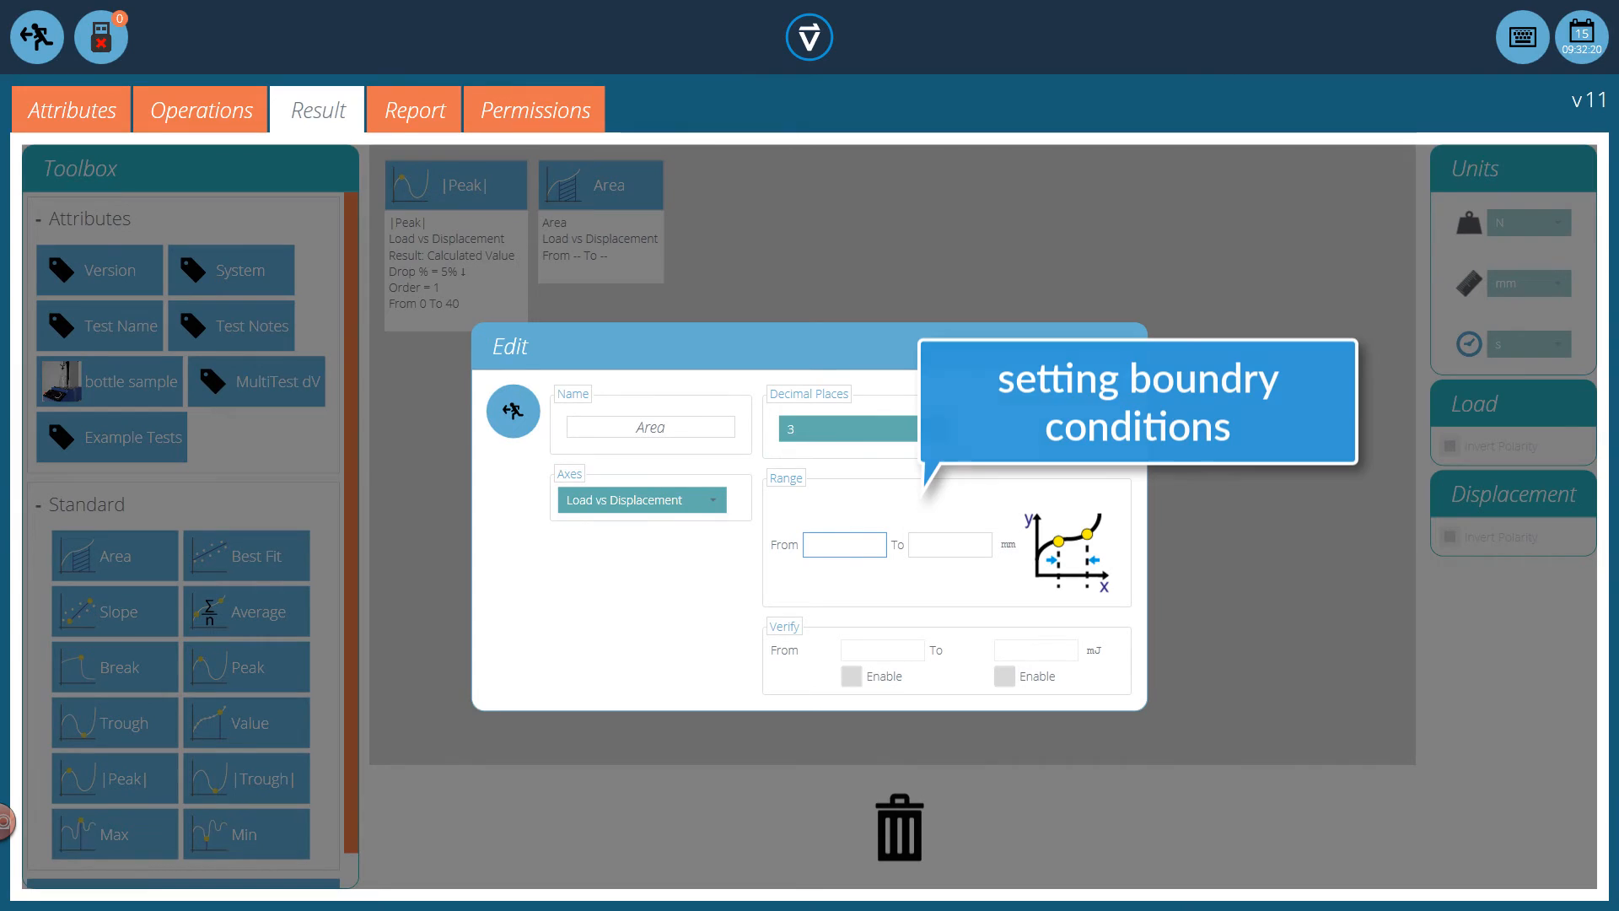
text(20)
key(Tab)
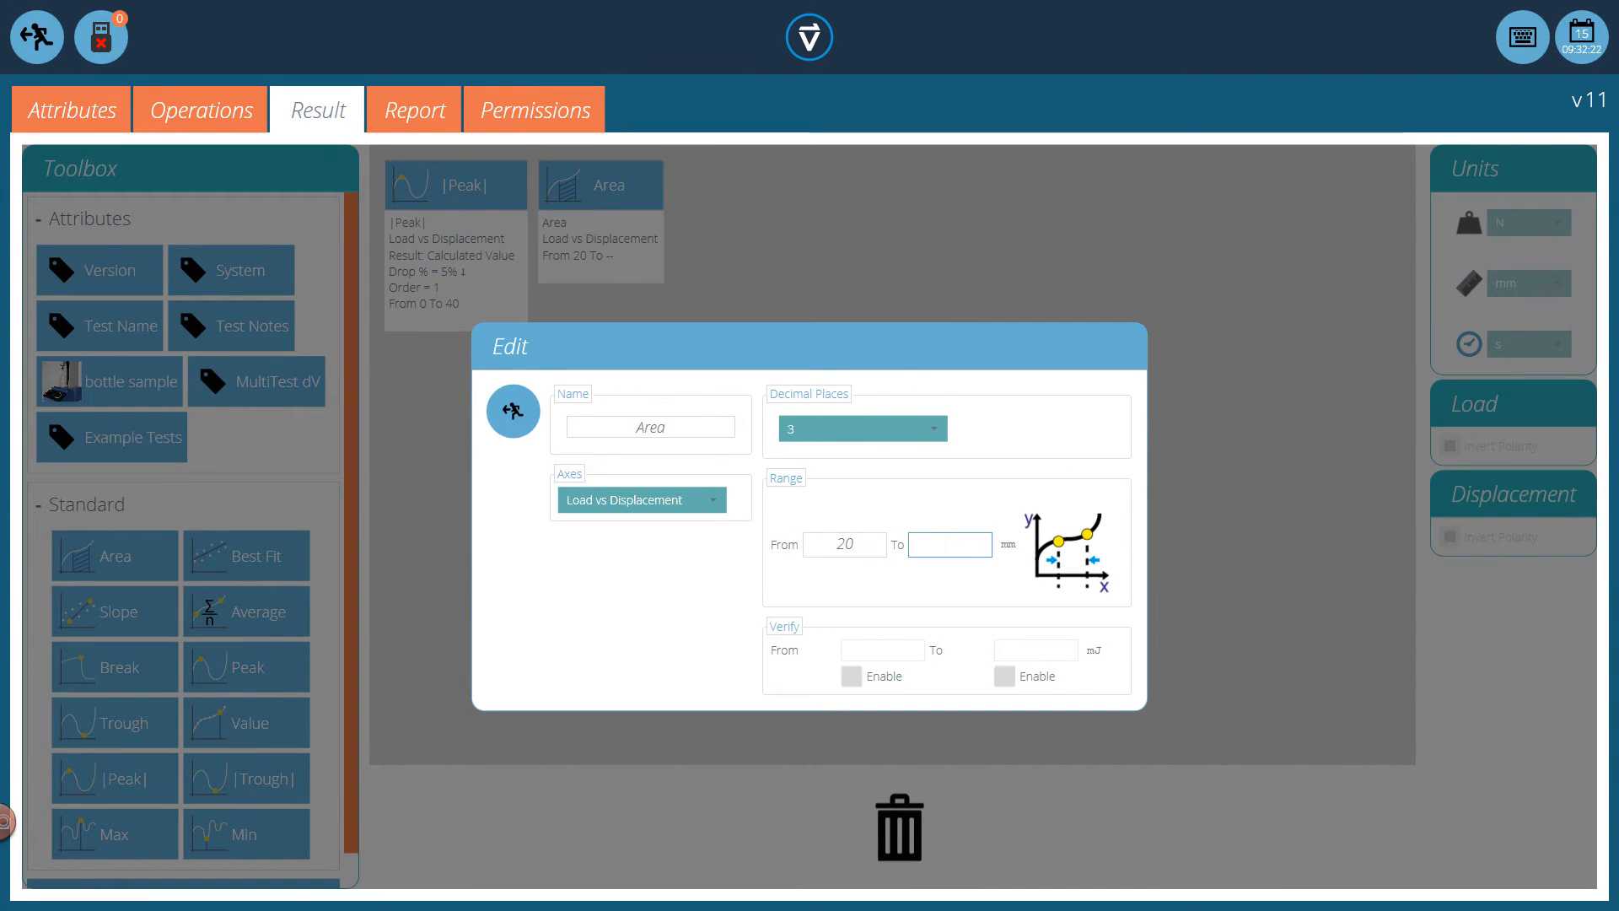
text(40)
Rename the Area calculation as "Area 20-40" and save the edited test on returning to the workspace
click(670, 427)
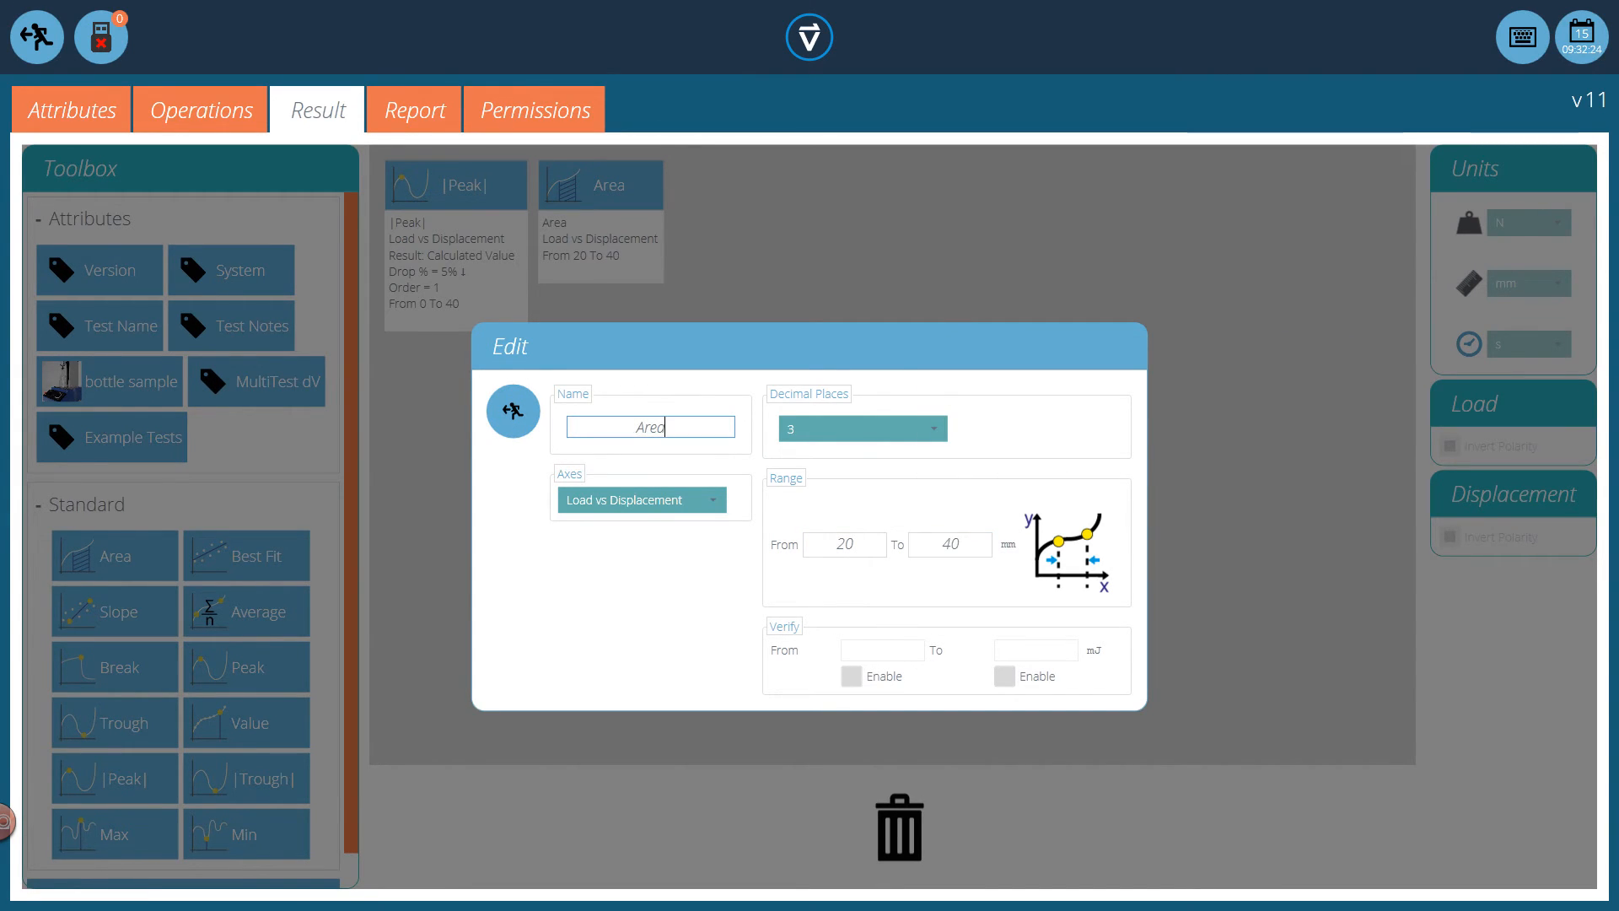
text(20)
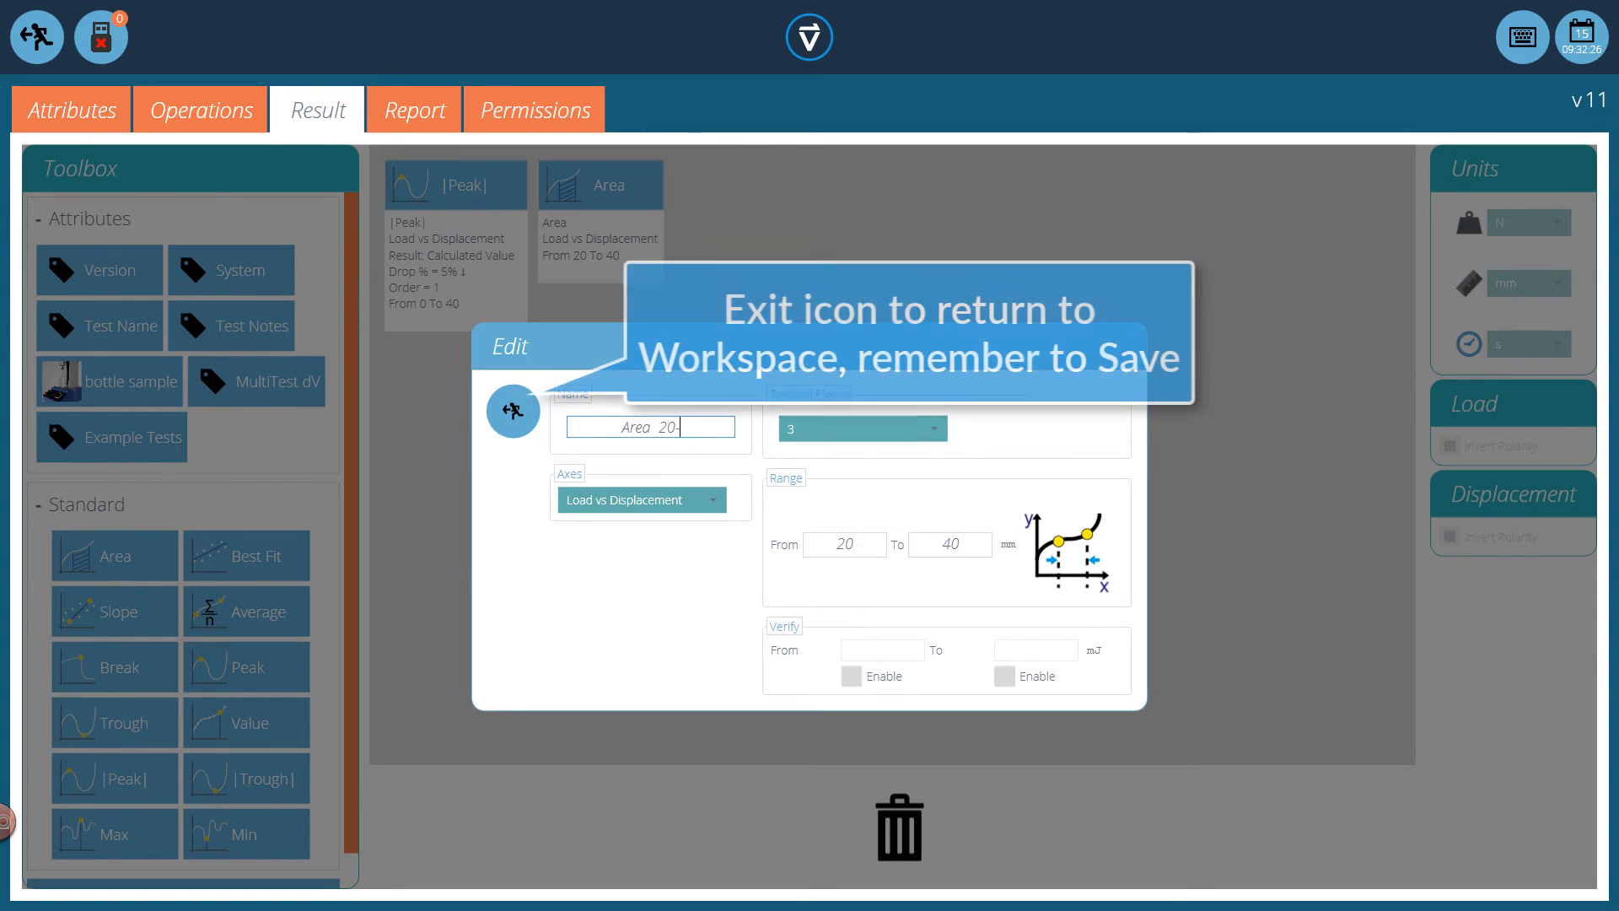
text(-40)
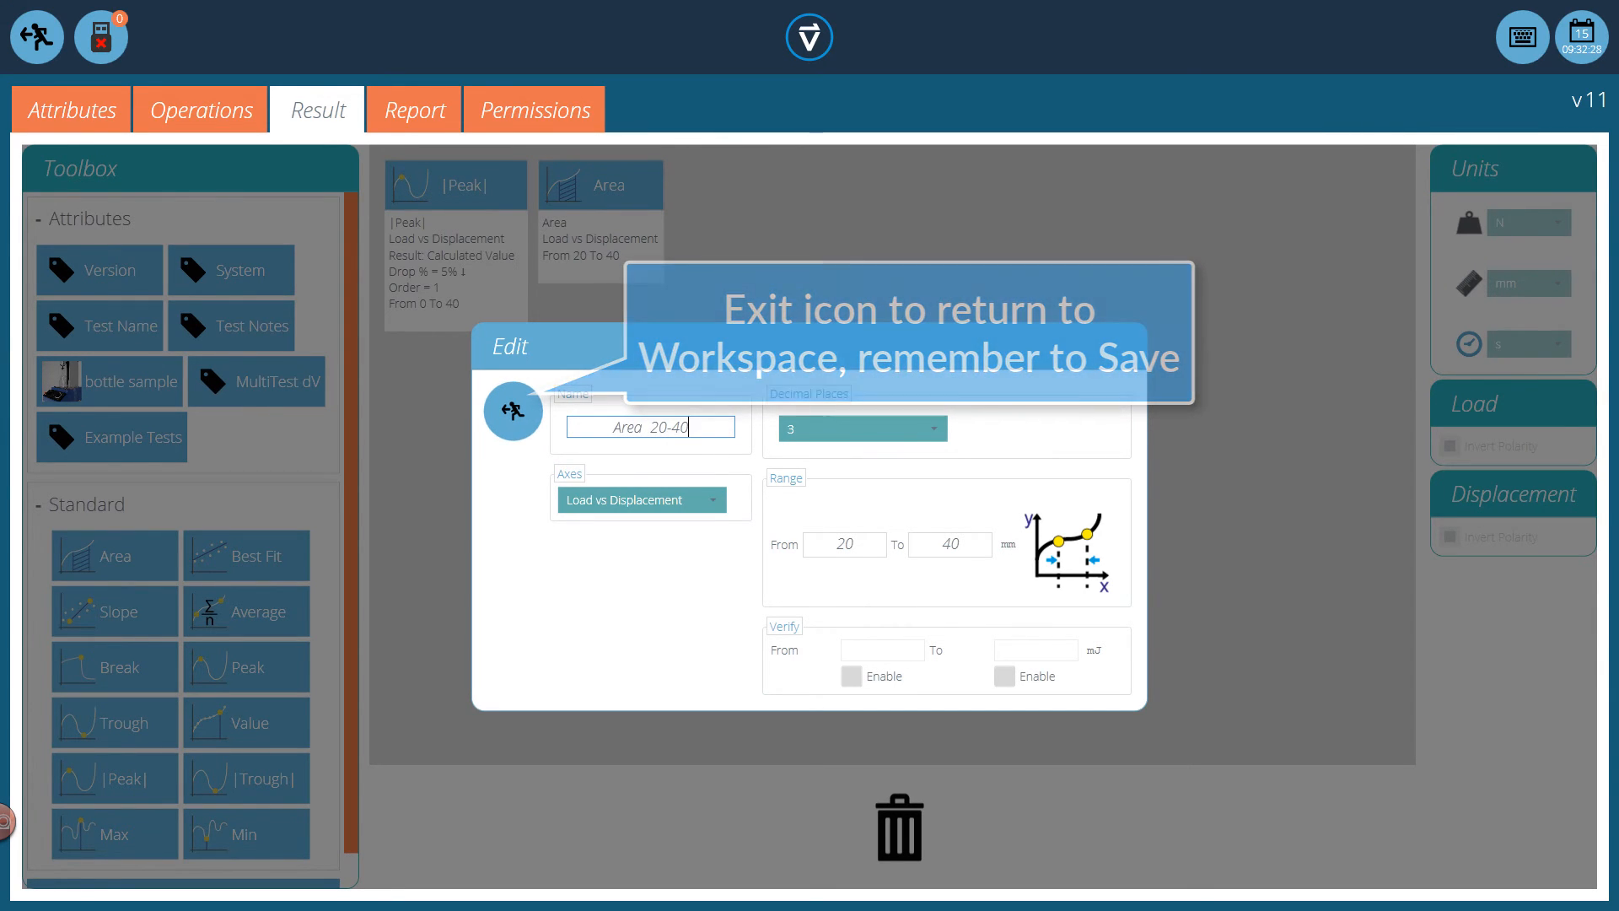
click(513, 411)
click(37, 38)
click(751, 506)
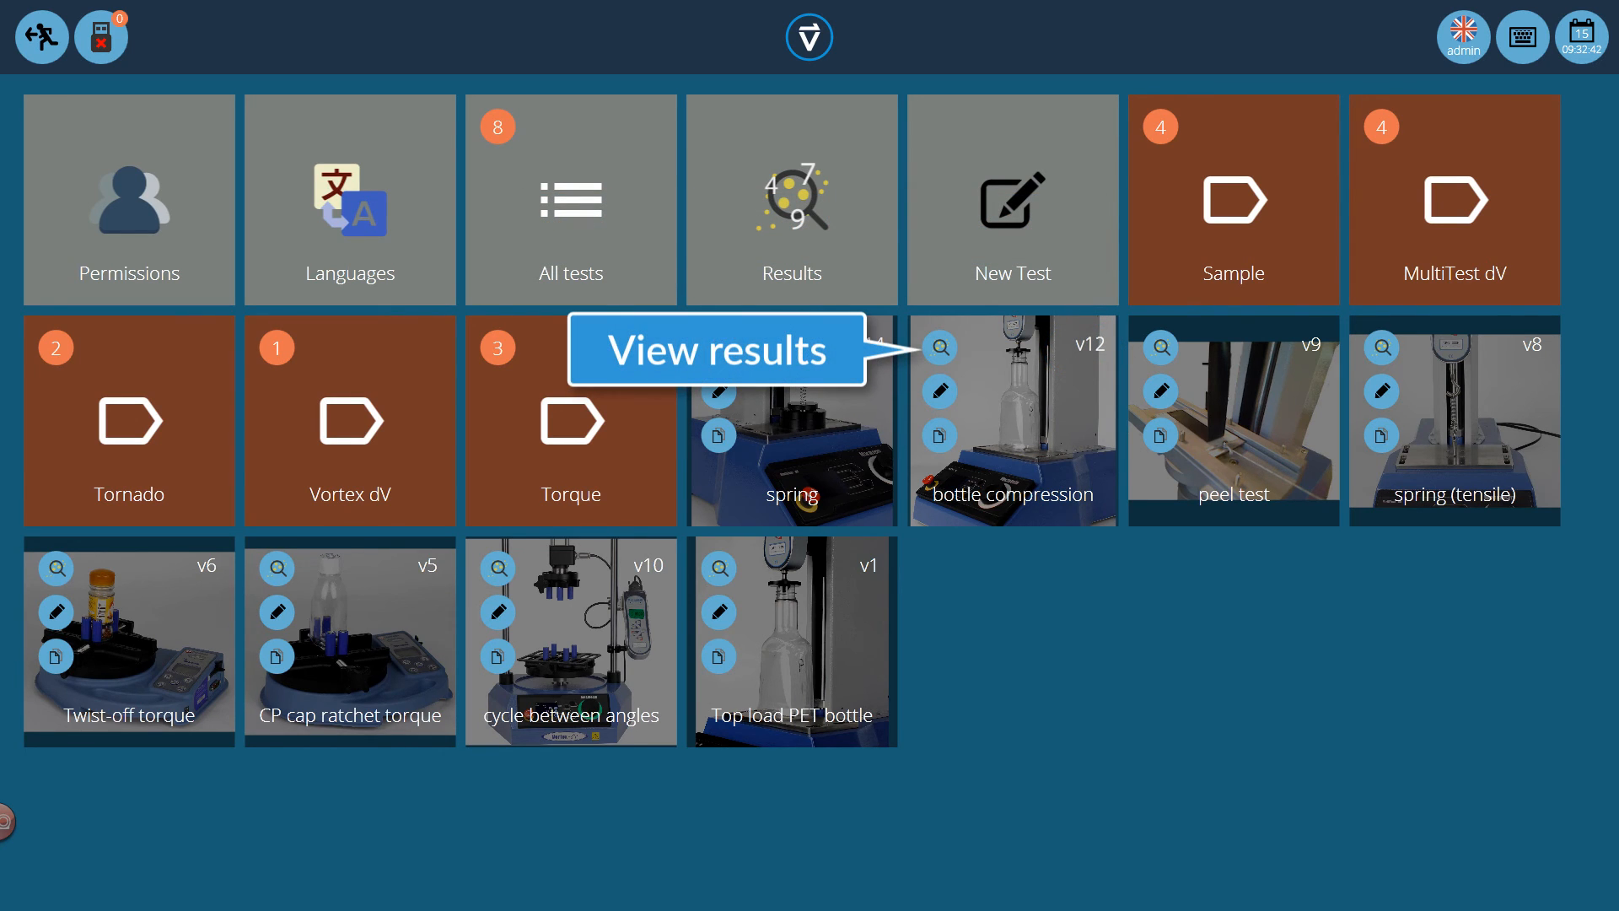
Open the stored results of the bottle compression test and view all three result sets together
click(940, 347)
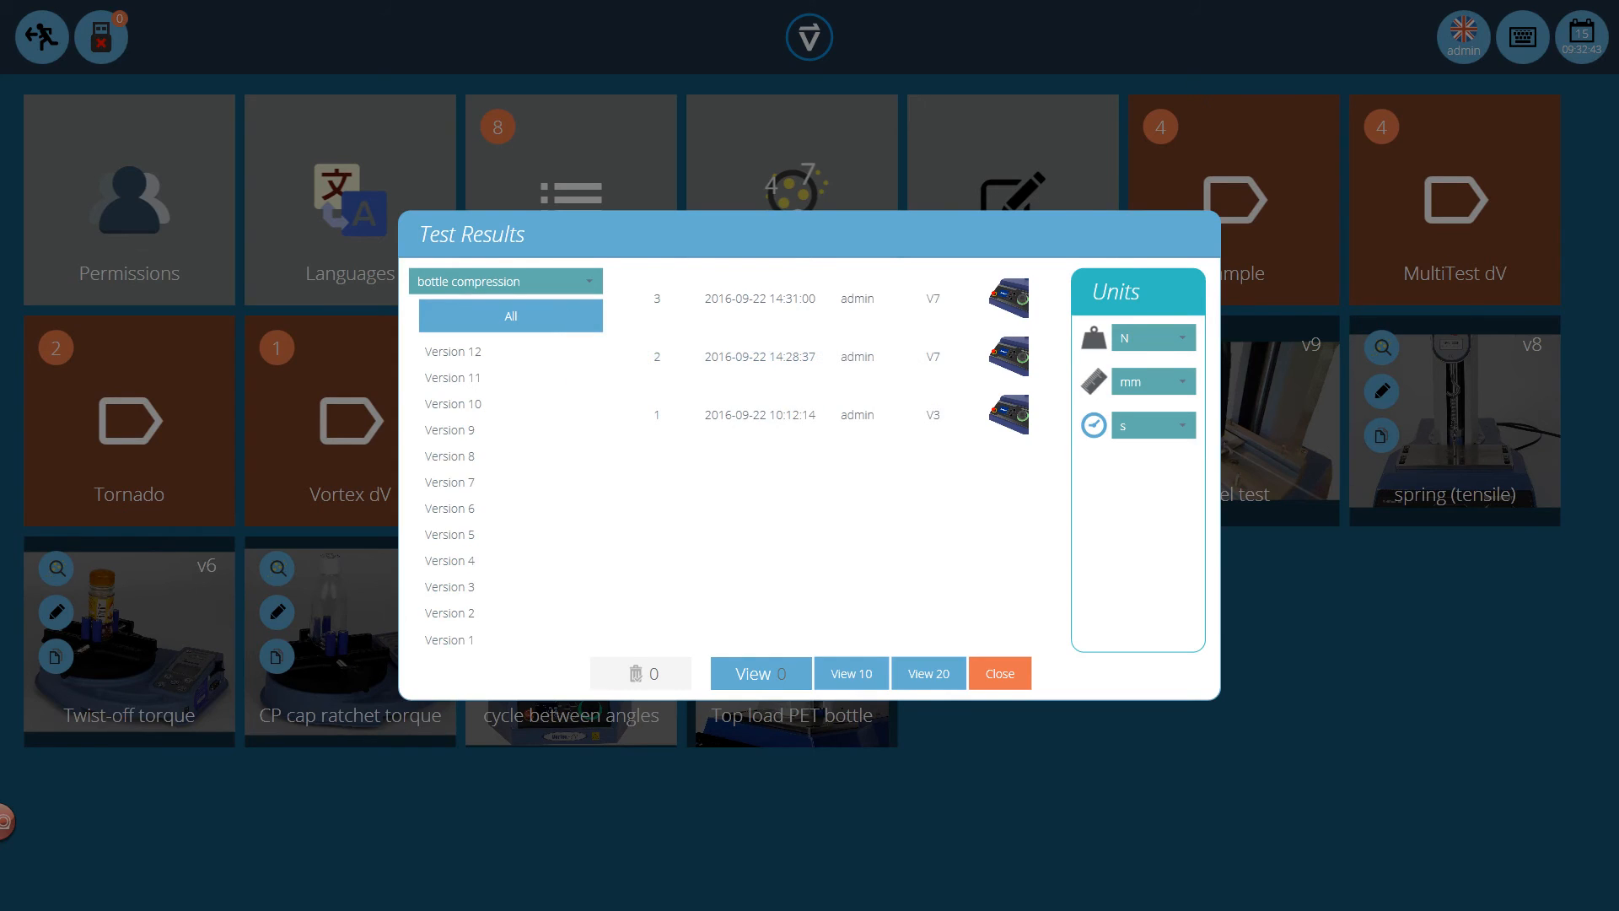
click(842, 208)
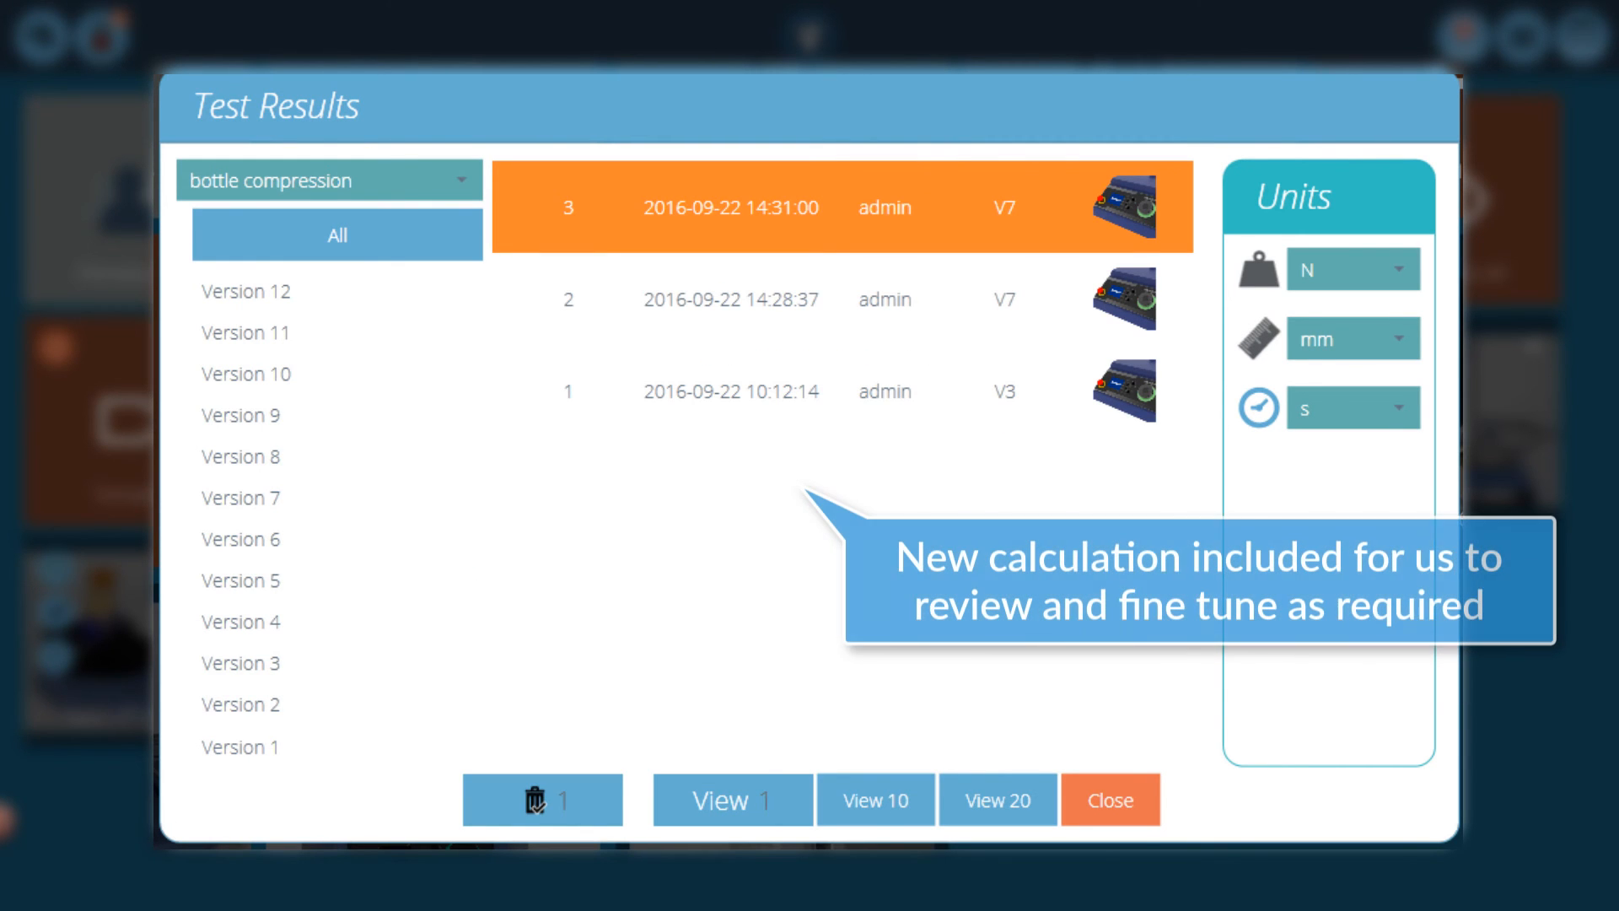
click(841, 299)
click(842, 391)
click(732, 800)
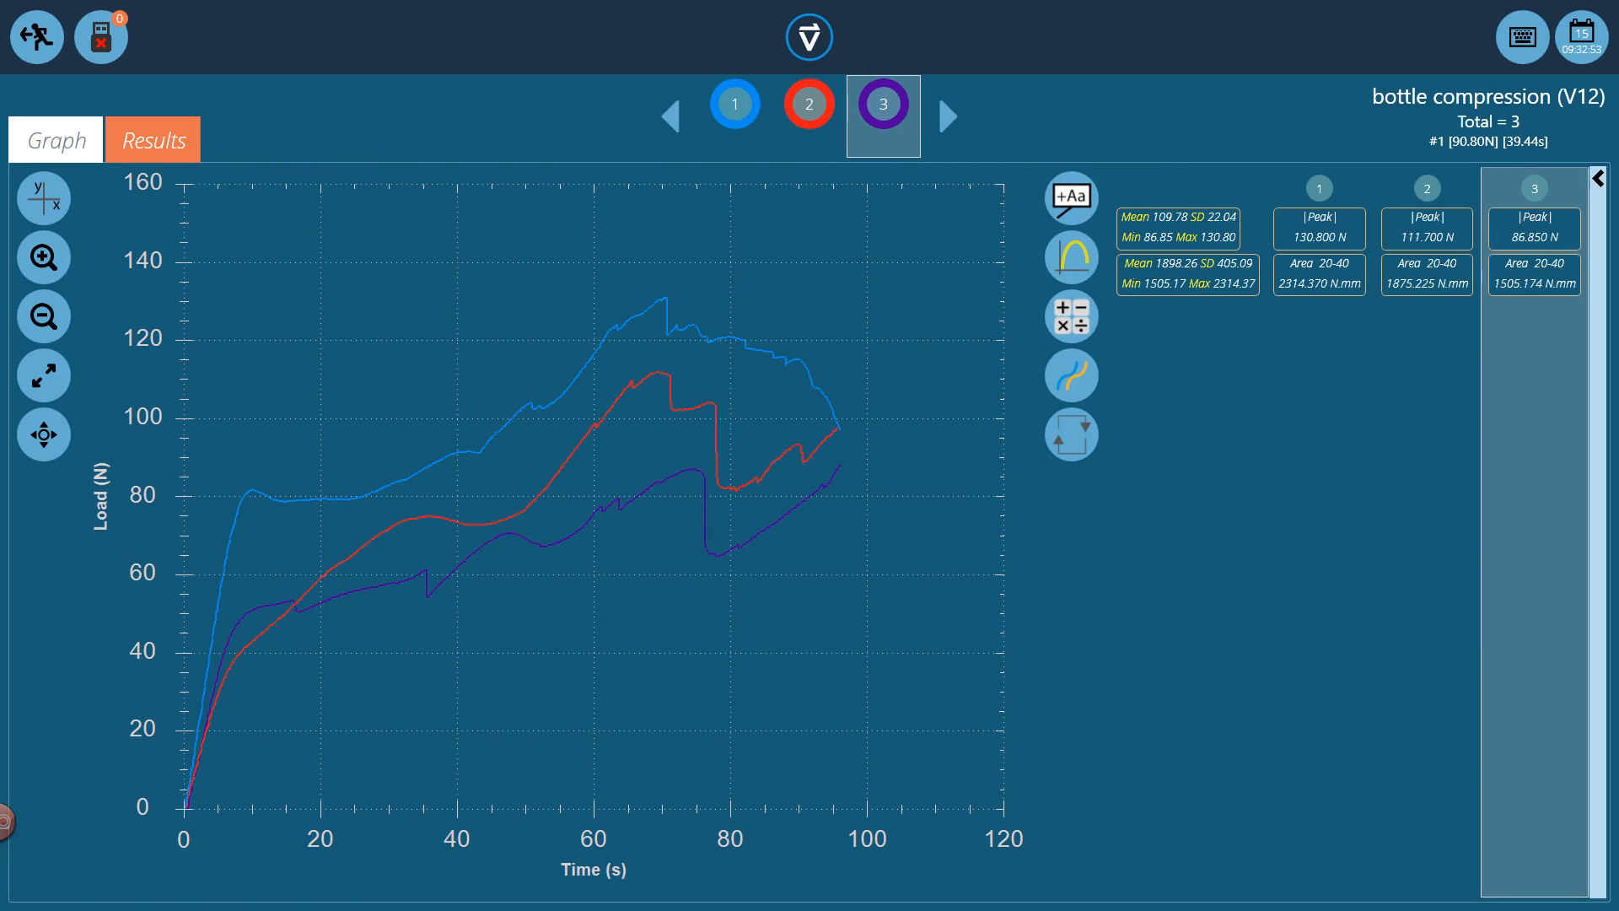
Show the calculated results and open the graph of the Area 20-40 calculation for sample 1
click(153, 140)
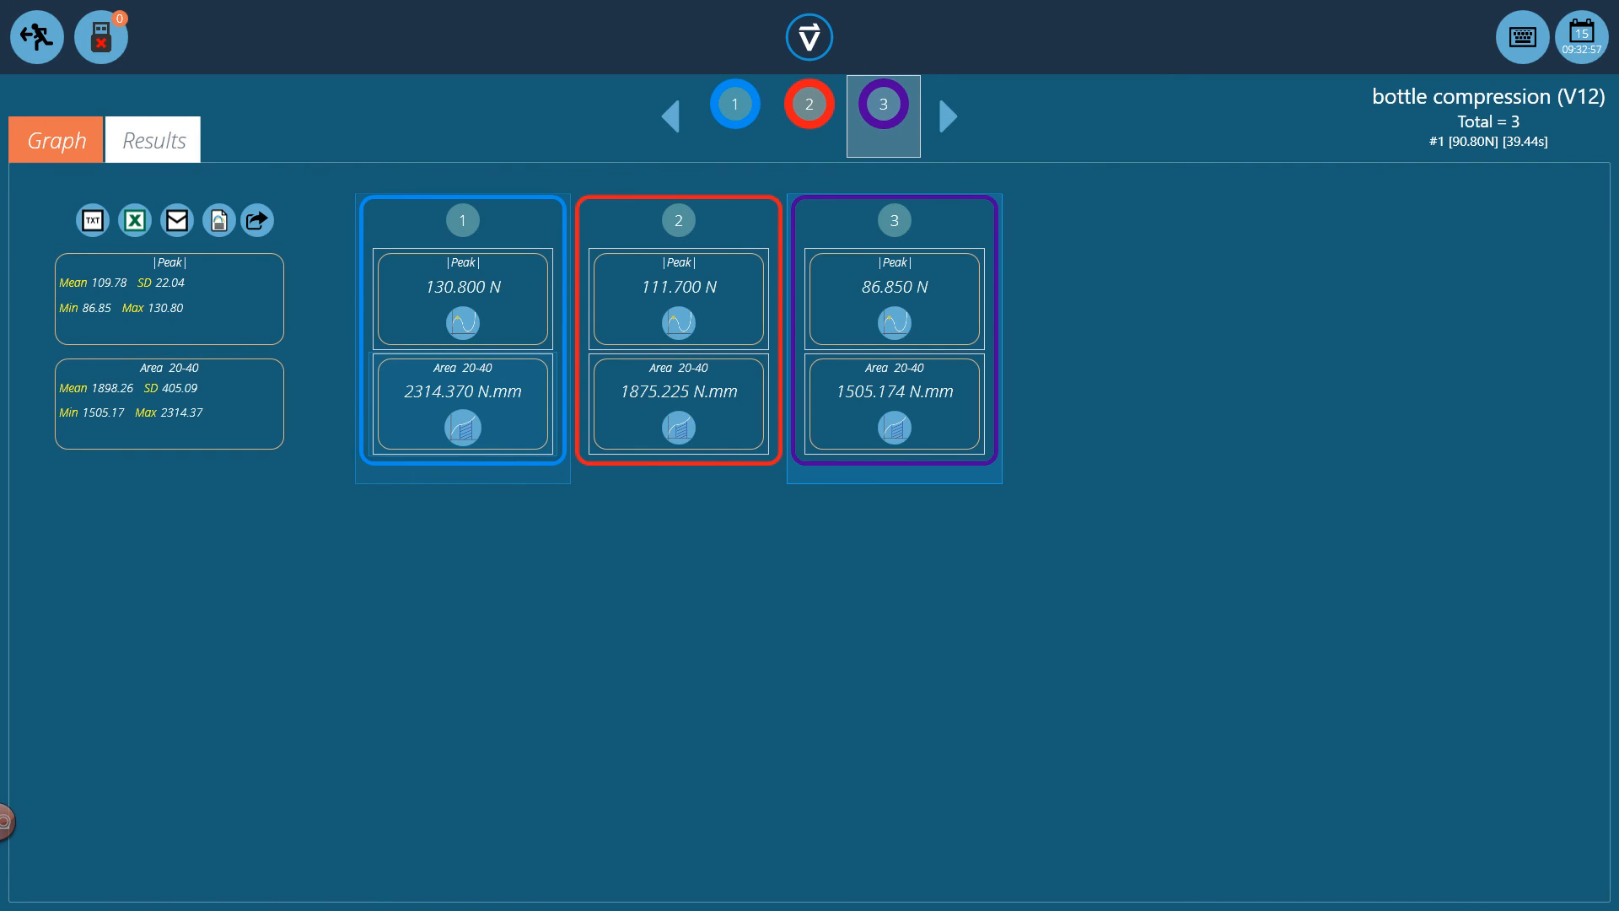
click(462, 428)
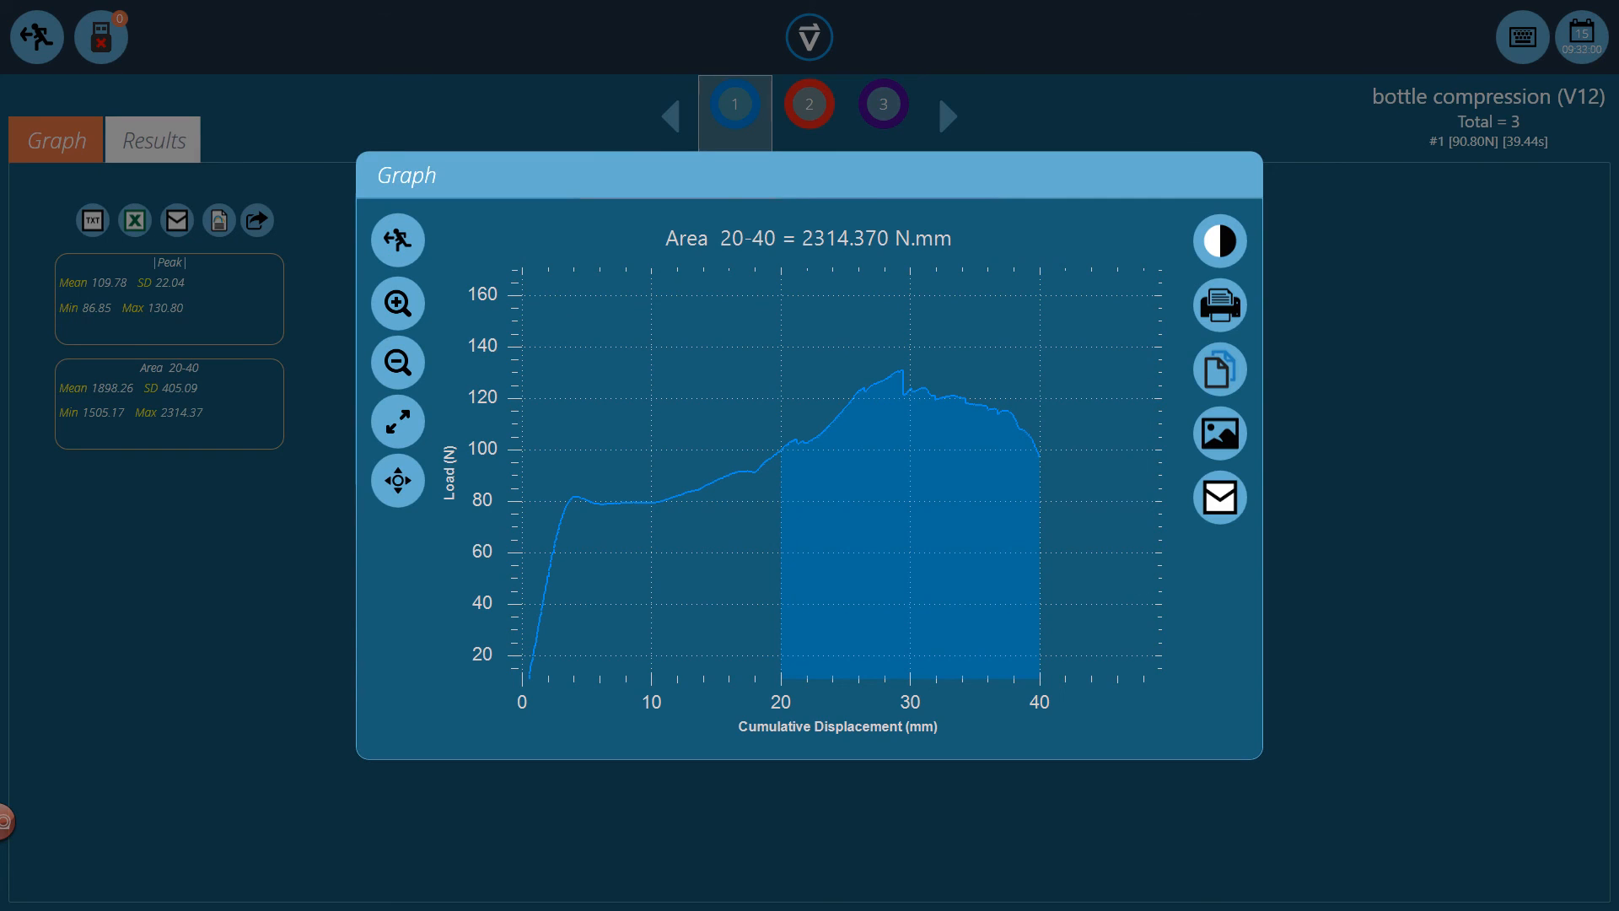